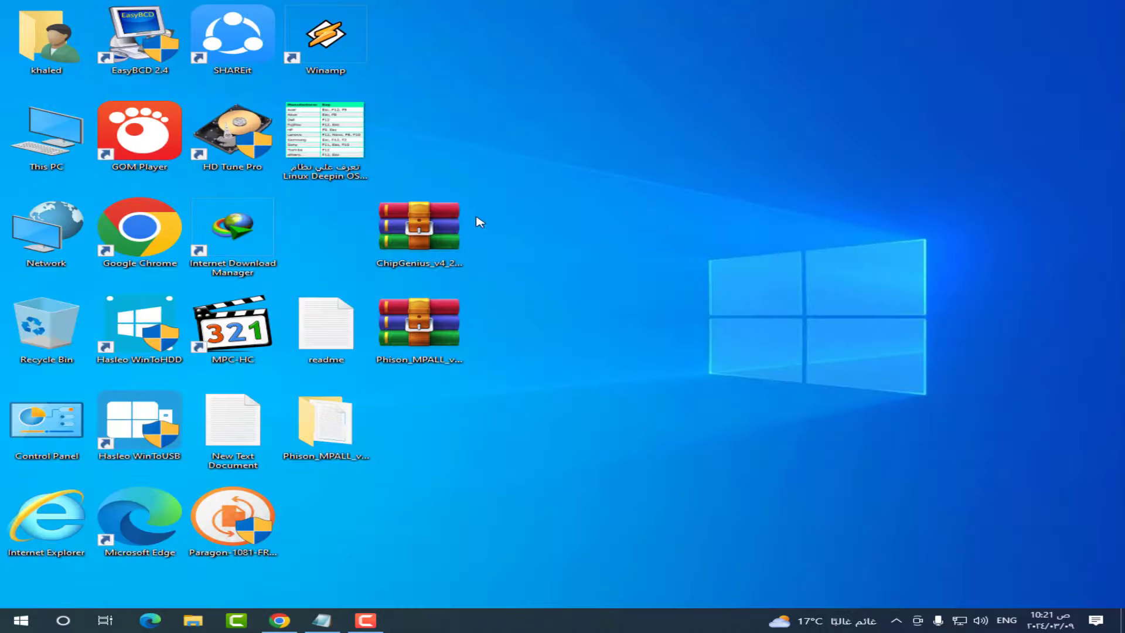
- Extract the ChipGenius_v4_21_0701 archive on the desktop into a folder of the same name, pasting the archive password
{"action": "right_click", "coordinate": [446, 237]}
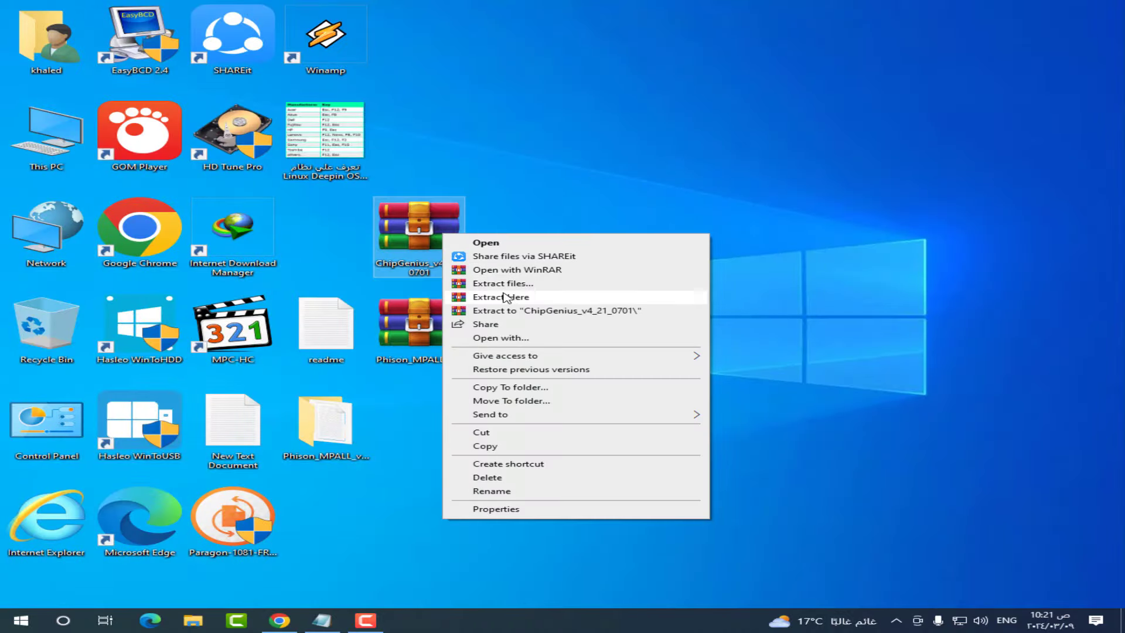
{"action": "left_click", "coordinate": [526, 312]}
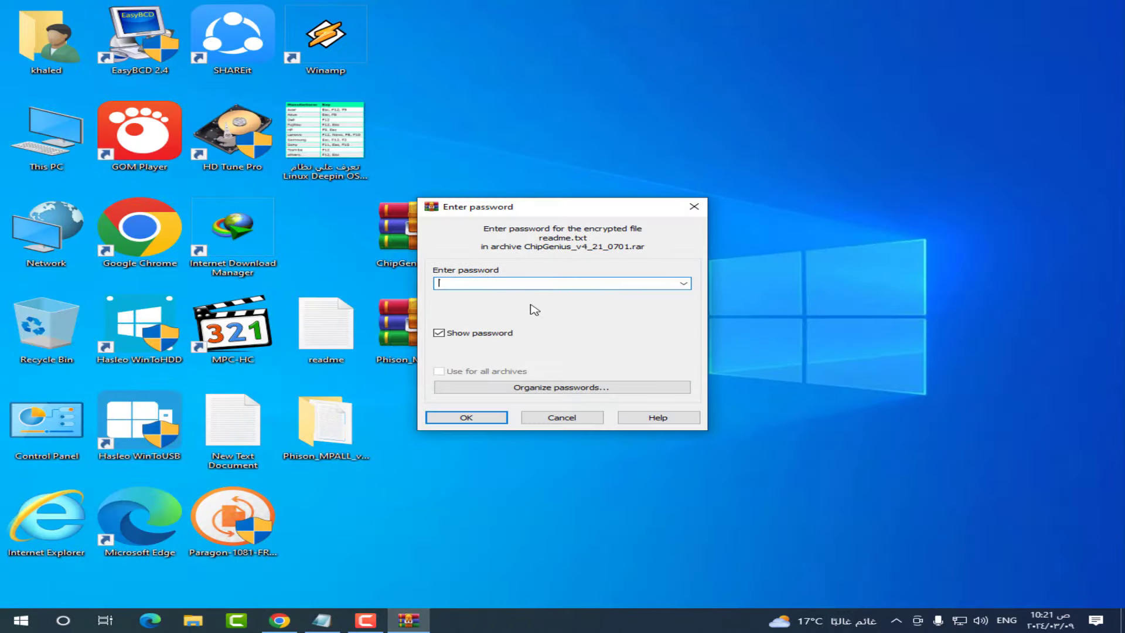
{"action": "right_click", "coordinate": [522, 282]}
{"action": "left_click", "coordinate": [564, 335]}
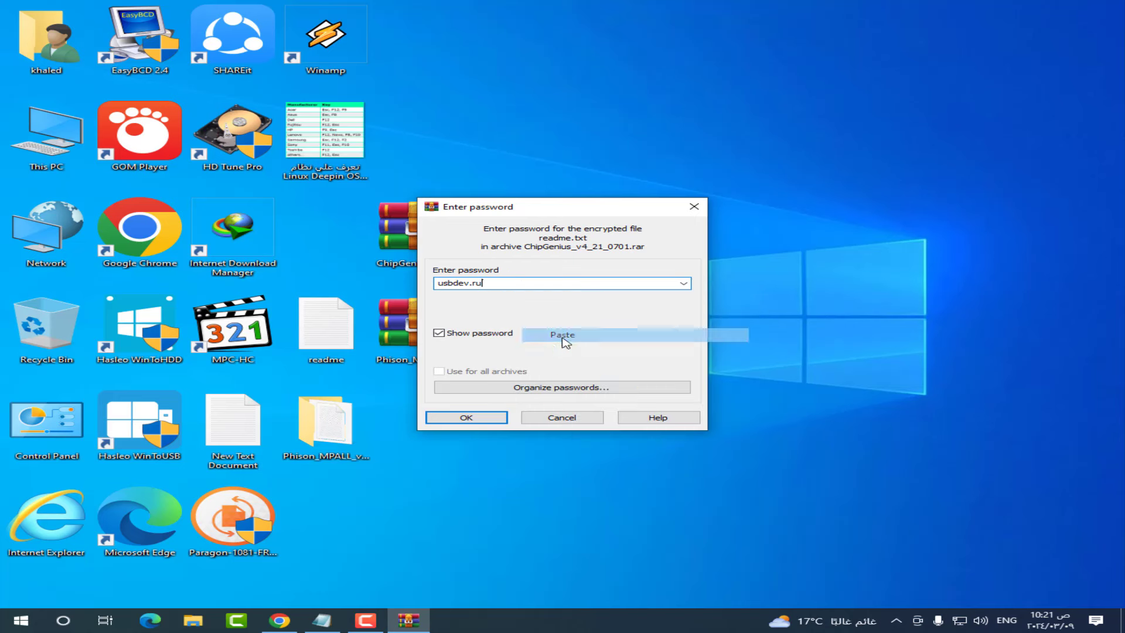
{"action": "left_click", "coordinate": [486, 418]}
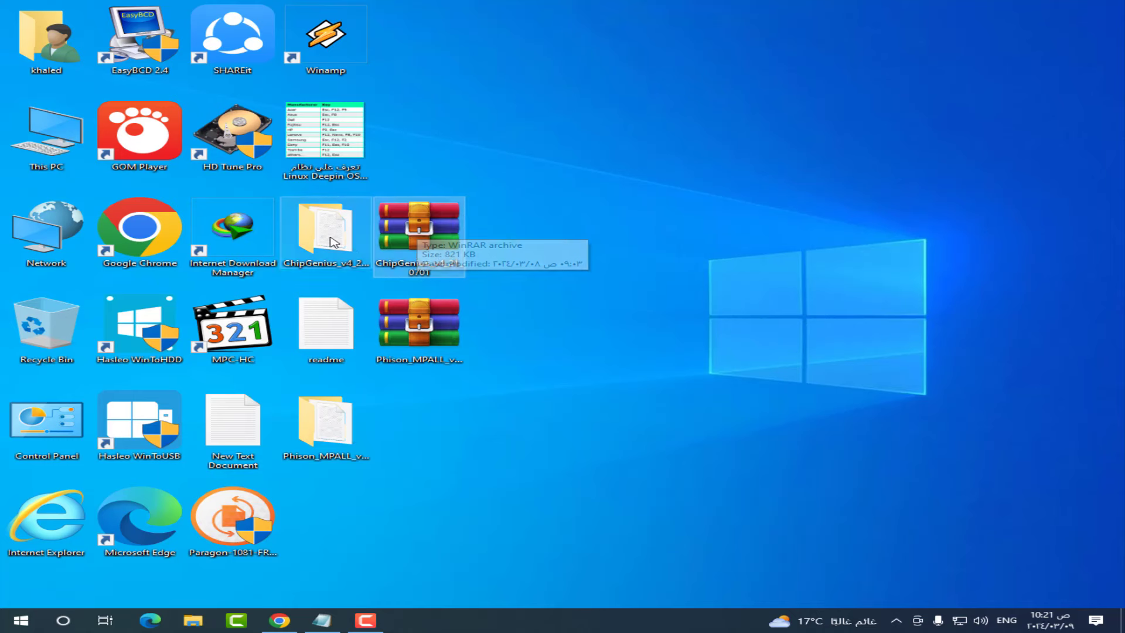
- Open the extracted ChipGenius_v4_21_0701 folder and the subfolder of the same name inside it
{"action": "double_click", "coordinate": [355, 244]}
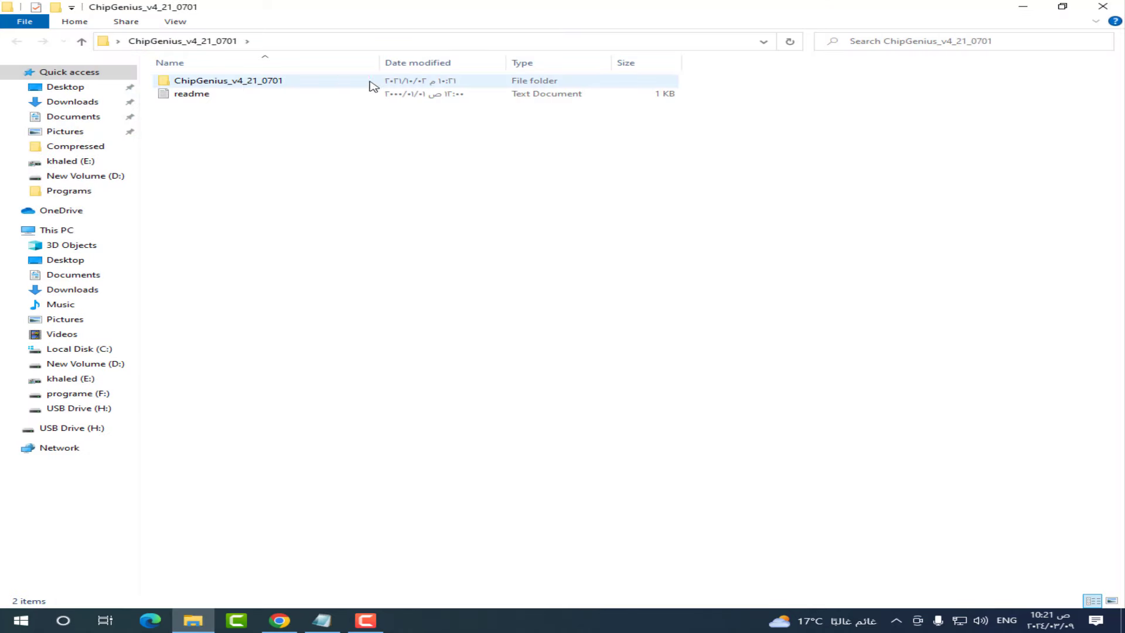
{"action": "double_click", "coordinate": [271, 84]}
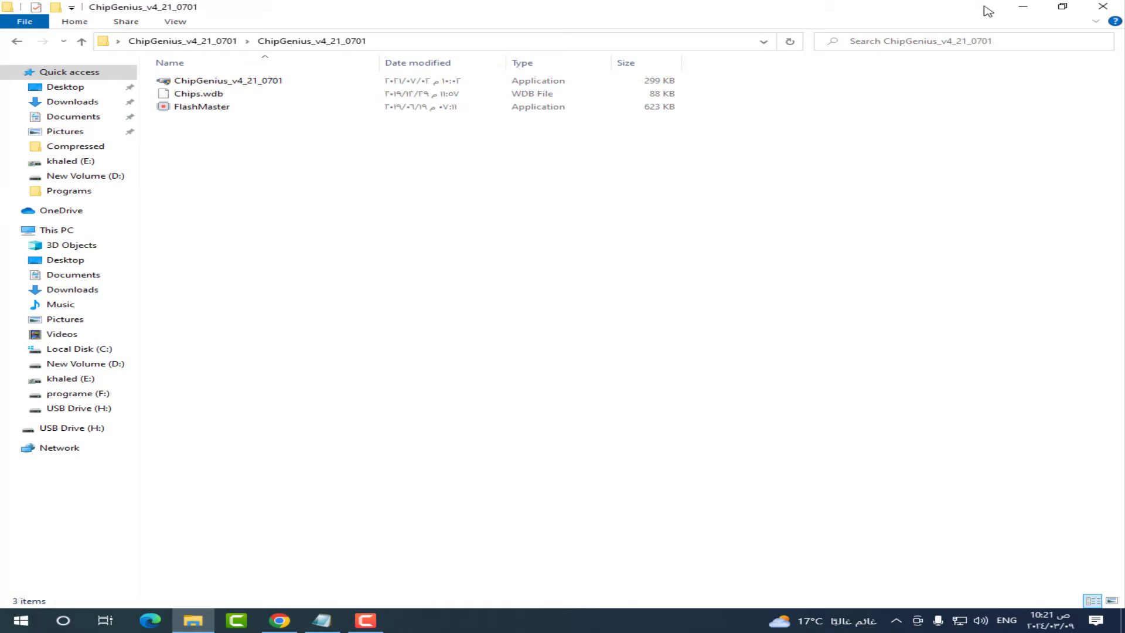
- Check the drives in This PC, close it, and return to the ChipGenius_v4_21_0701 folder
{"action": "left_click", "coordinate": [1023, 7]}
{"action": "double_click", "coordinate": [53, 156]}
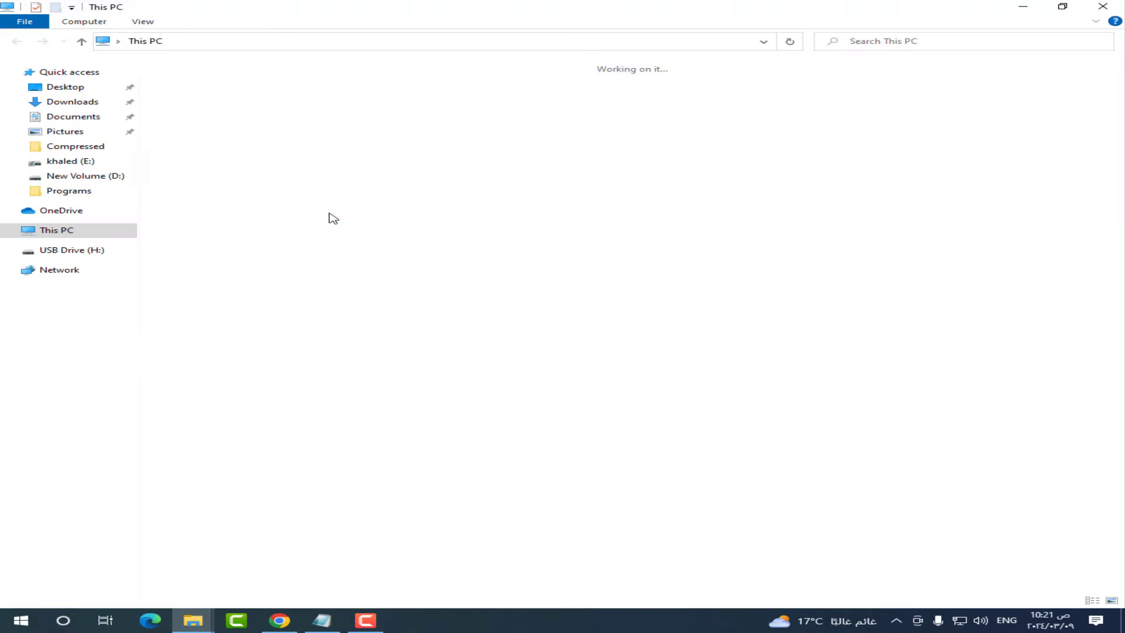
{"action": "left_click", "coordinate": [1103, 7]}
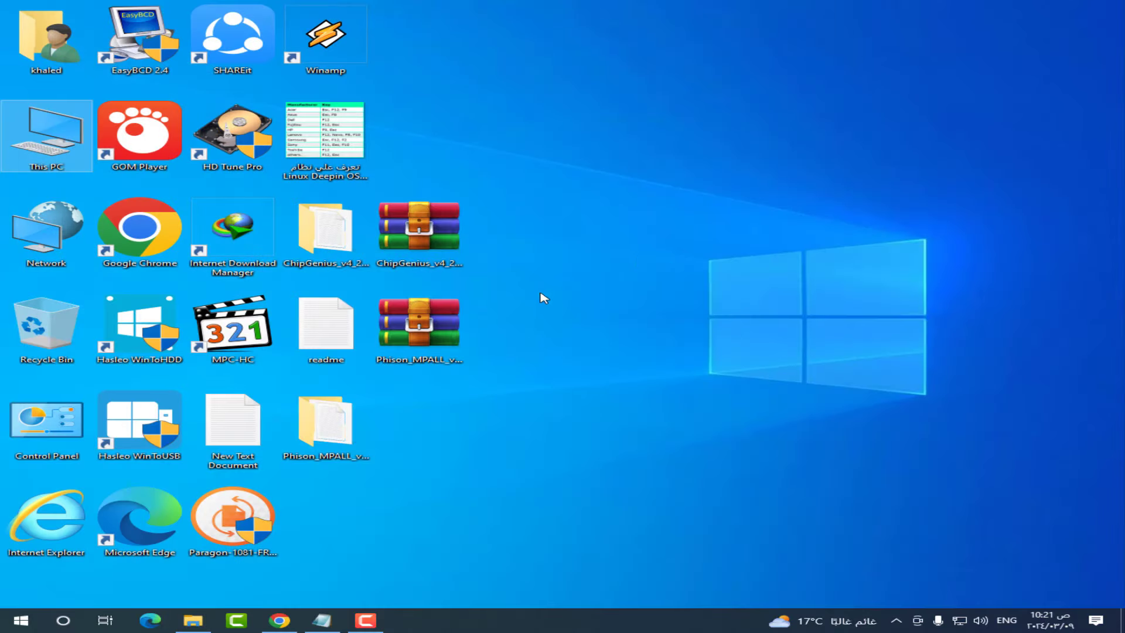
{"action": "left_click", "coordinate": [194, 620]}
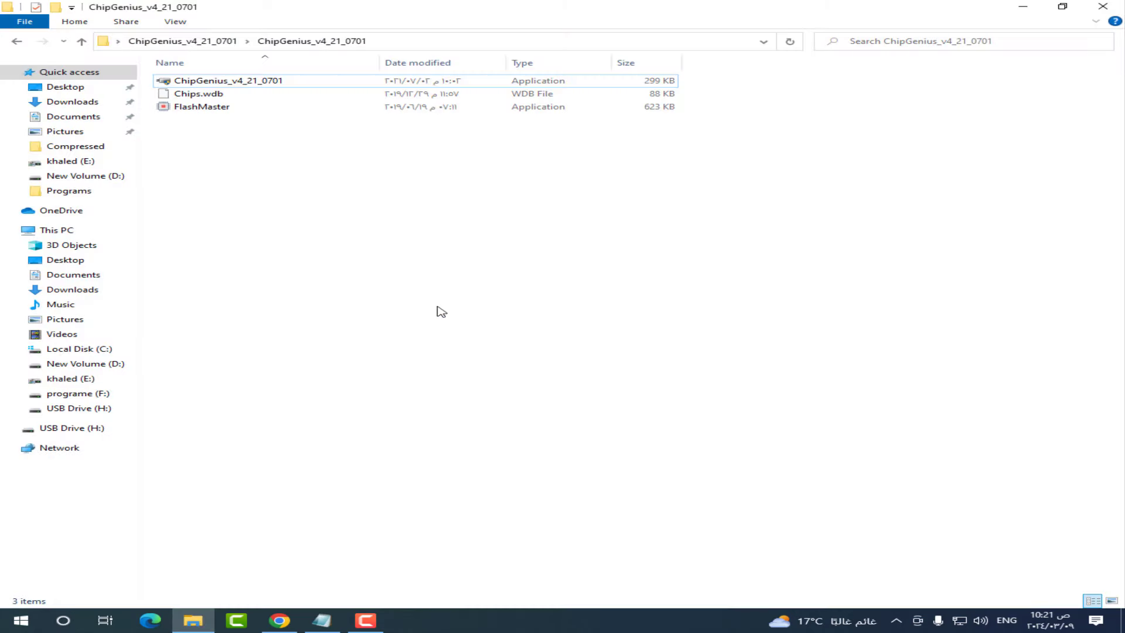
- Run the ChipGenius_v4_21_0701 application as administrator and copy the detailed information of the Kingston DataTraveler 2.0 USB drive
{"action": "right_click", "coordinate": [209, 84]}
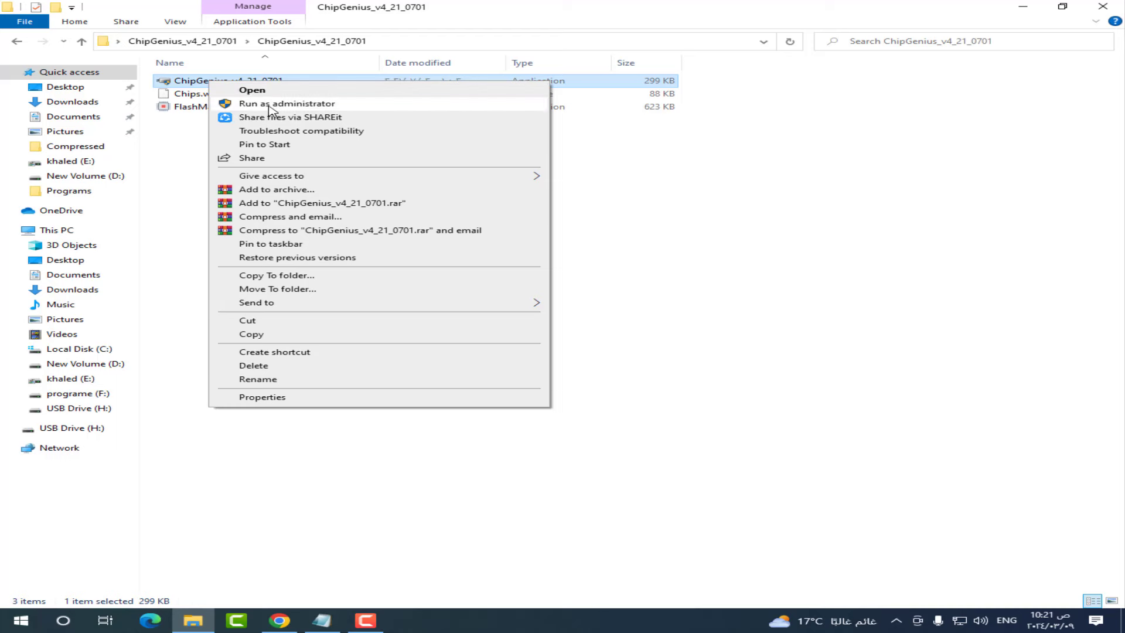
{"action": "left_click", "coordinate": [267, 104]}
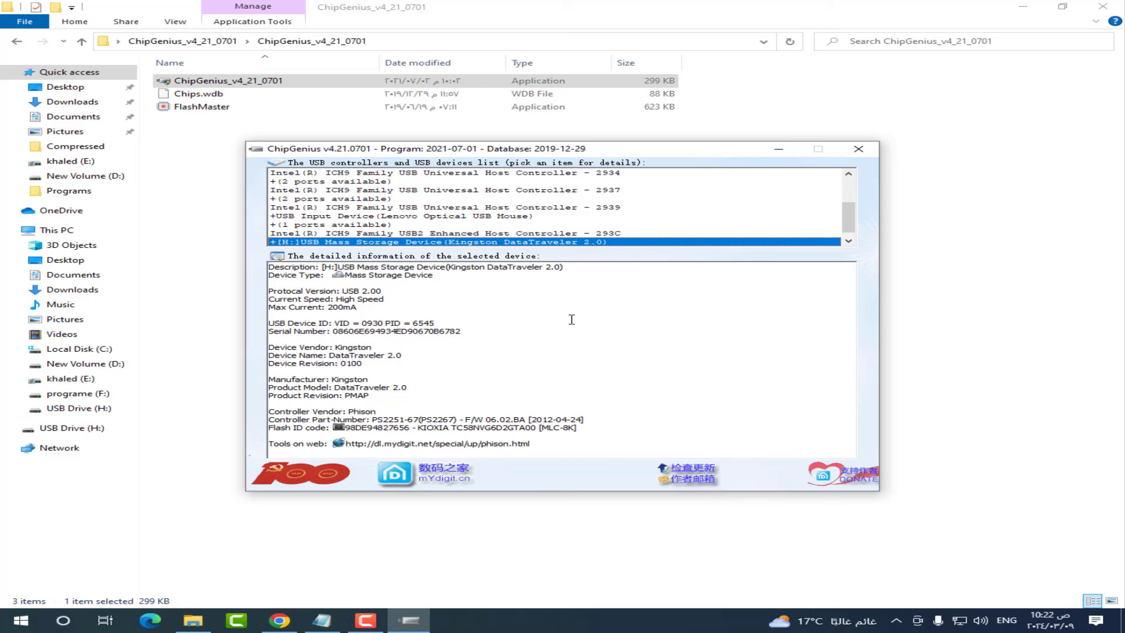
{"action": "left_click", "coordinate": [522, 315]}
{"action": "left_click", "coordinate": [667, 354]}
- Uncover the desktop beside ChipGenius, open the readme text file in Notepad, and apply Consolas Bold size 22 as its font
{"action": "left_click", "coordinate": [1021, 7]}
{"action": "left_click_drag", "start_coordinate": [491, 154], "coordinate": [701, 158]}
{"action": "double_click", "coordinate": [327, 241]}
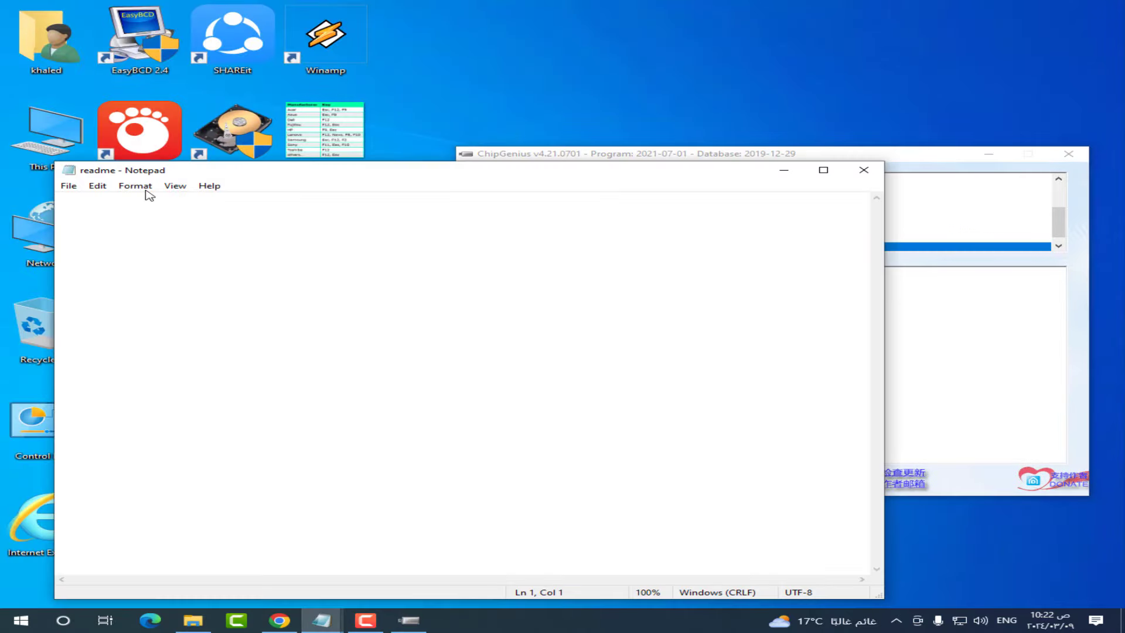
{"action": "left_click", "coordinate": [149, 188]}
{"action": "left_click", "coordinate": [175, 216]}
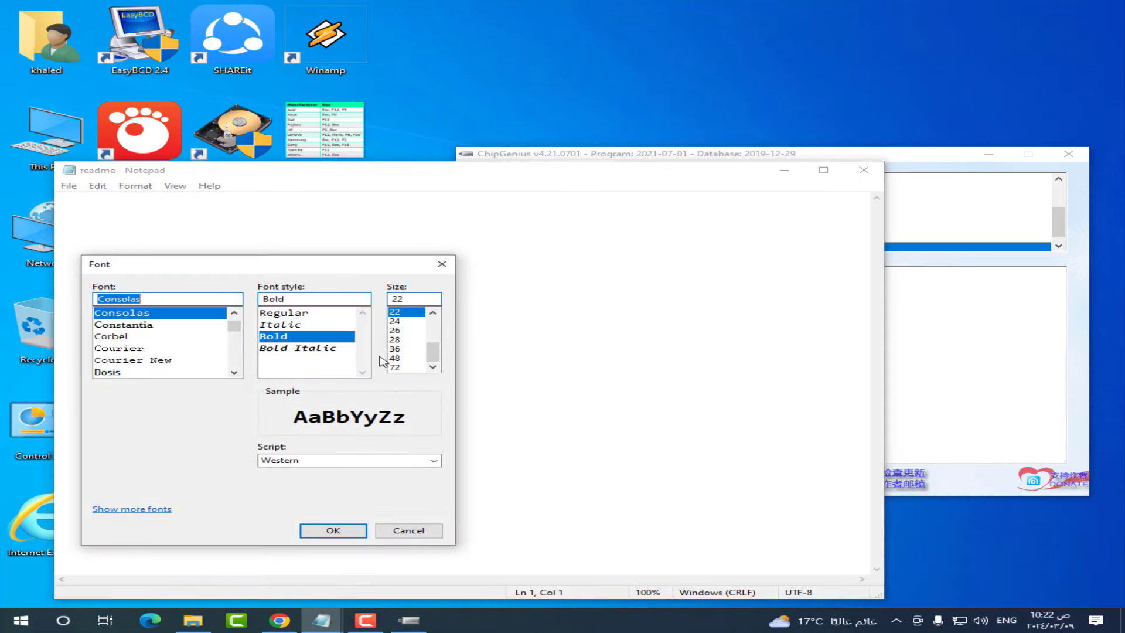
{"action": "left_click", "coordinate": [352, 531]}
- Paste the copied USB device report into the readme file and save it
{"action": "right_click", "coordinate": [341, 318]}
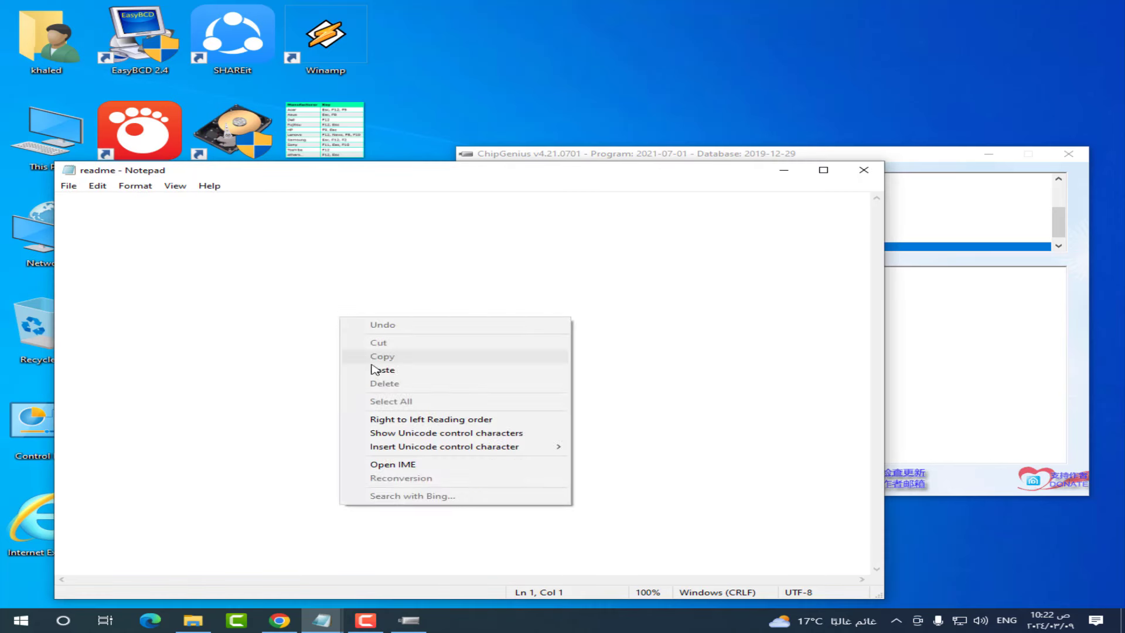
{"action": "left_click", "coordinate": [382, 370]}
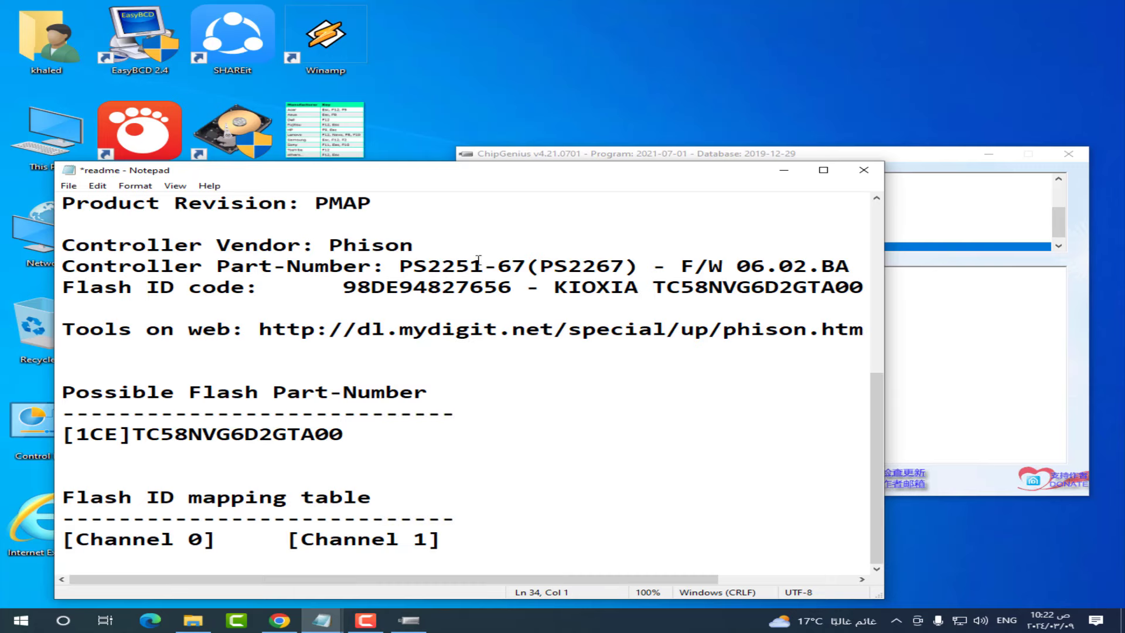
{"action": "left_click", "coordinate": [68, 185]}
{"action": "left_click", "coordinate": [111, 242]}
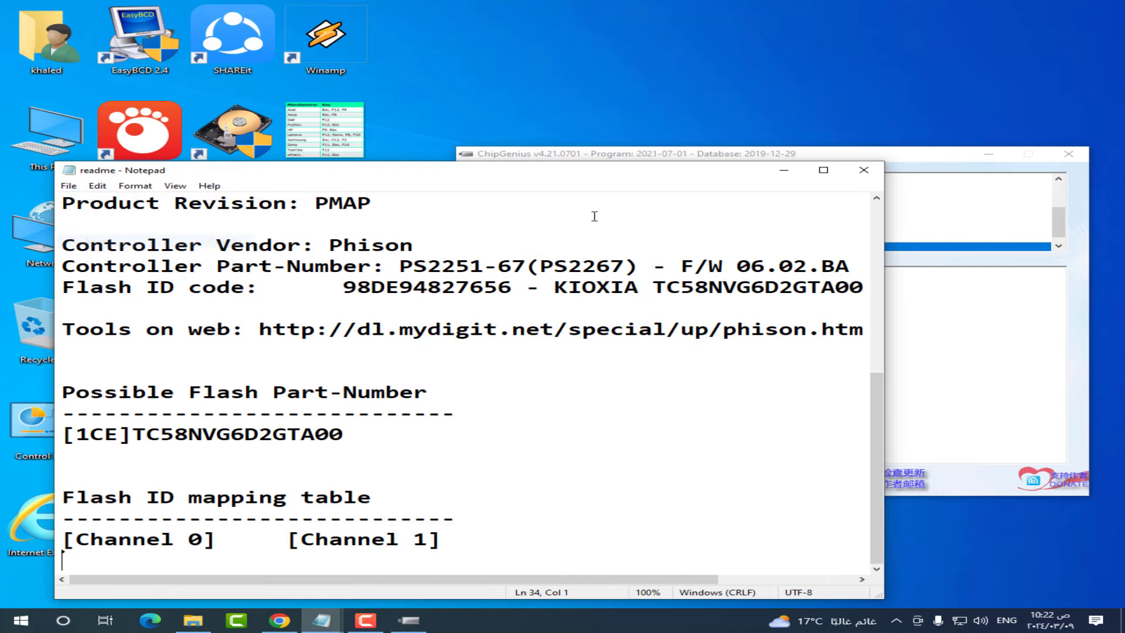
- Close ChipGenius and maximize the readme file to show the full report
{"action": "left_click", "coordinate": [1069, 154]}
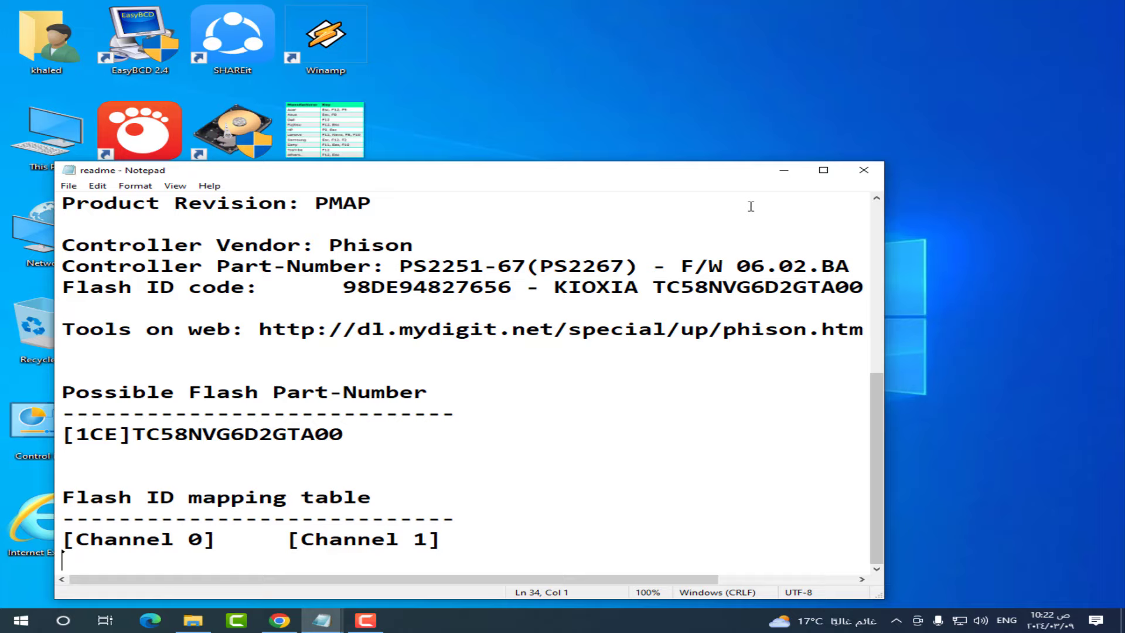
{"action": "left_click", "coordinate": [823, 170]}
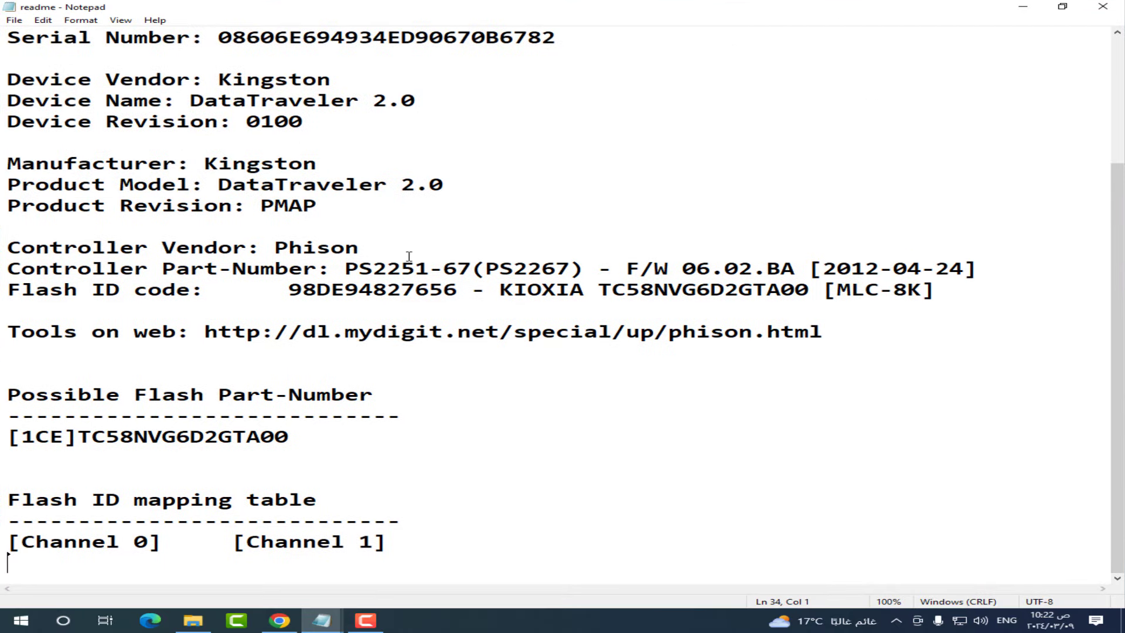
- Switch to Chrome, look over the usbdev search results and the USBDev My Flash-Device page, and return to the readme file
{"action": "left_click", "coordinate": [279, 621]}
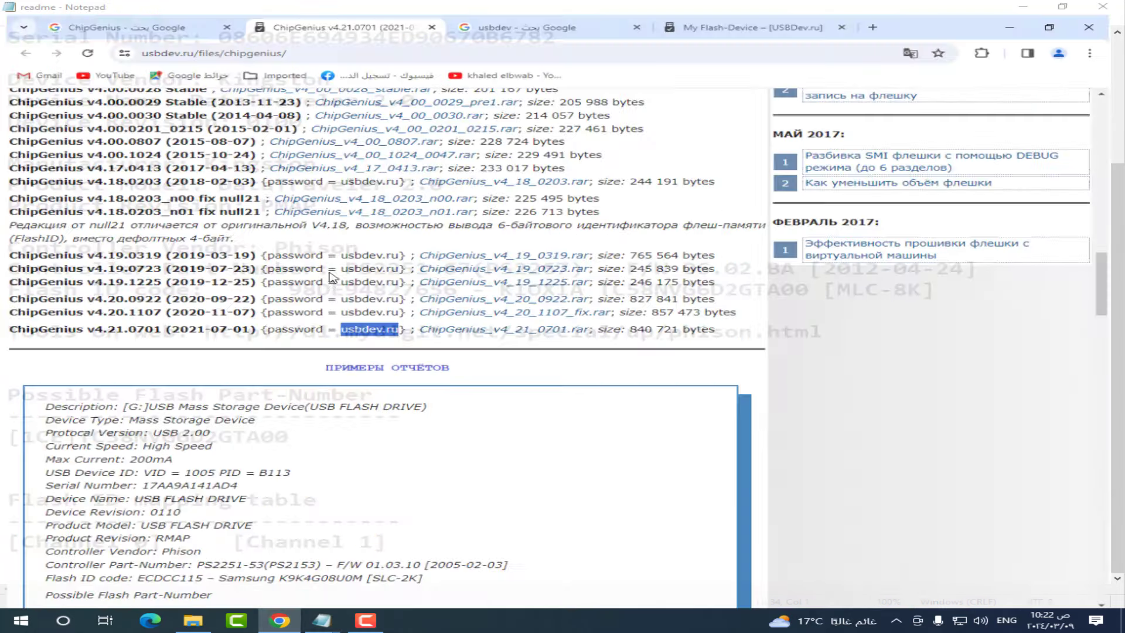
{"action": "left_click", "coordinate": [544, 22]}
{"action": "scroll", "coordinate": [551, 267], "scroll_direction": "up", "scroll_amount": 1}
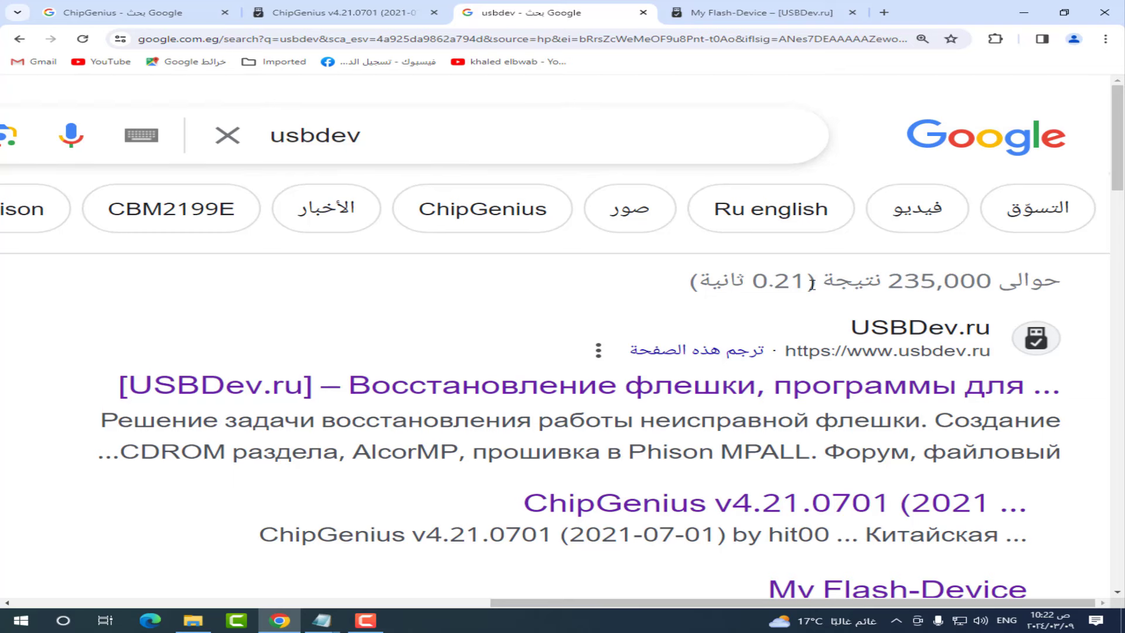
{"action": "scroll", "coordinate": [844, 293], "scroll_direction": "down", "scroll_amount": 1}
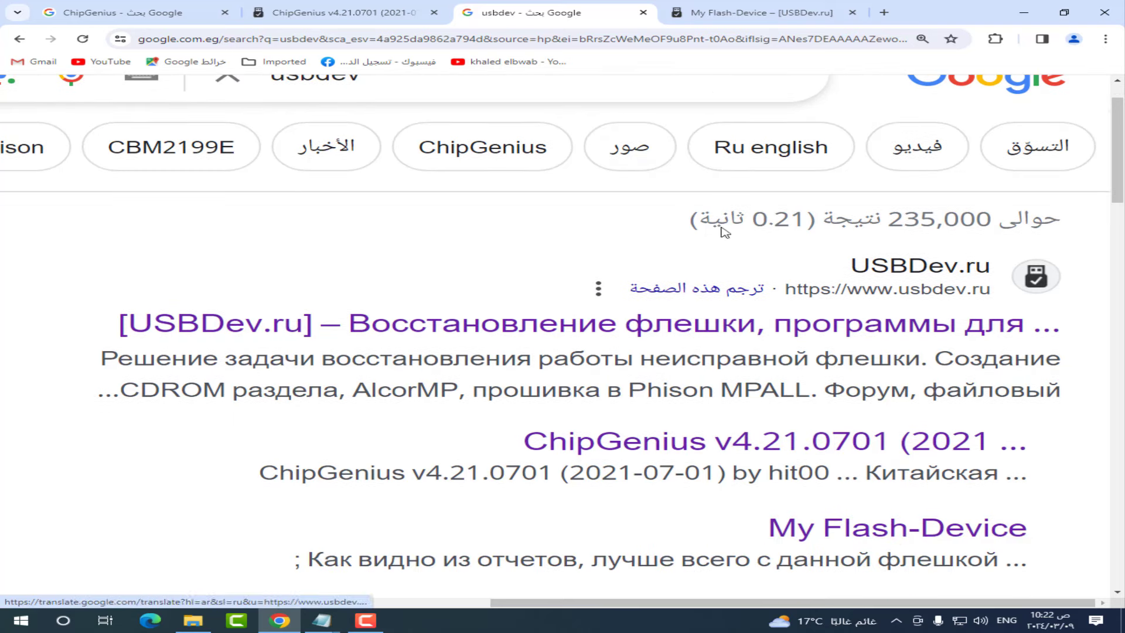
{"action": "left_click", "coordinate": [763, 18]}
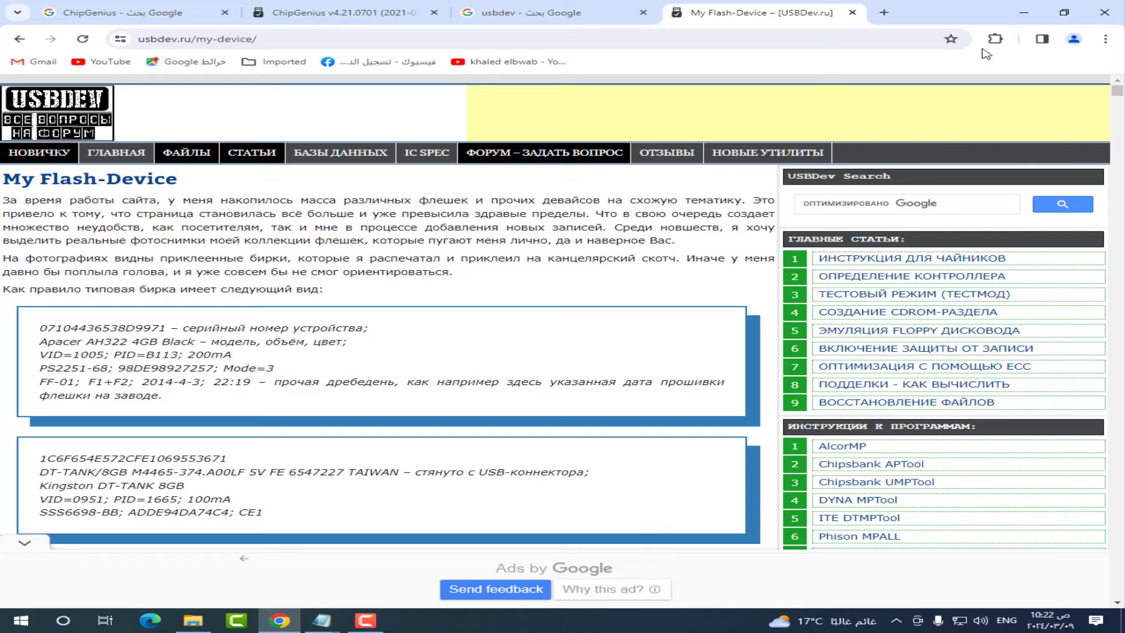
{"action": "left_click", "coordinate": [1024, 13]}
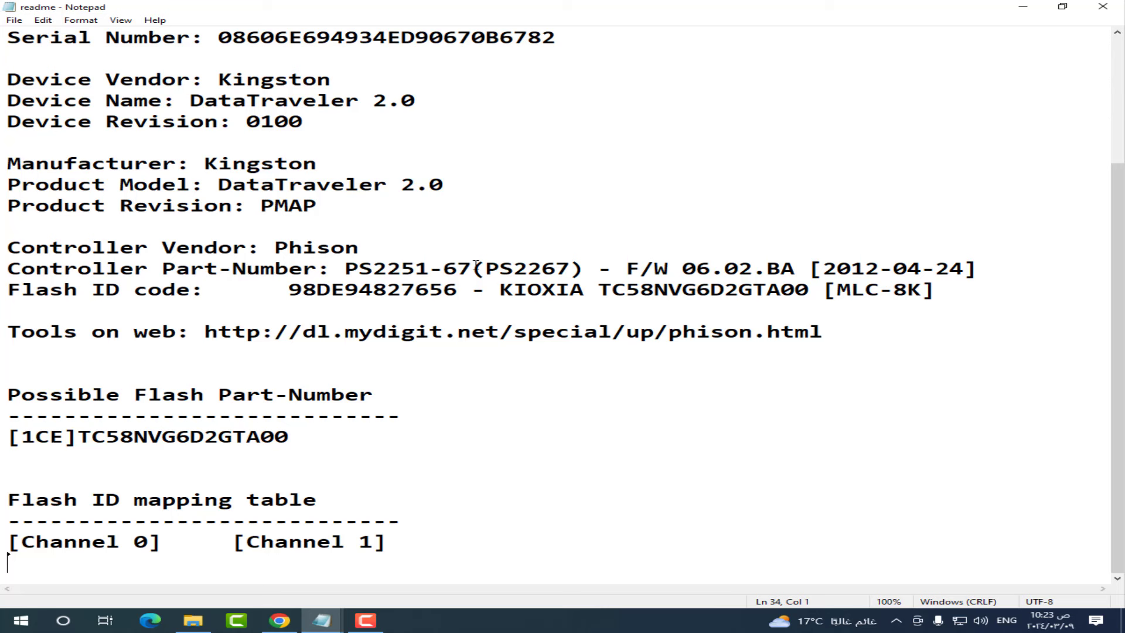
- Copy the controller part number PS2251-67 from the report in the readme file
{"action": "left_click_drag", "start_coordinate": [475, 268], "coordinate": [347, 268]}
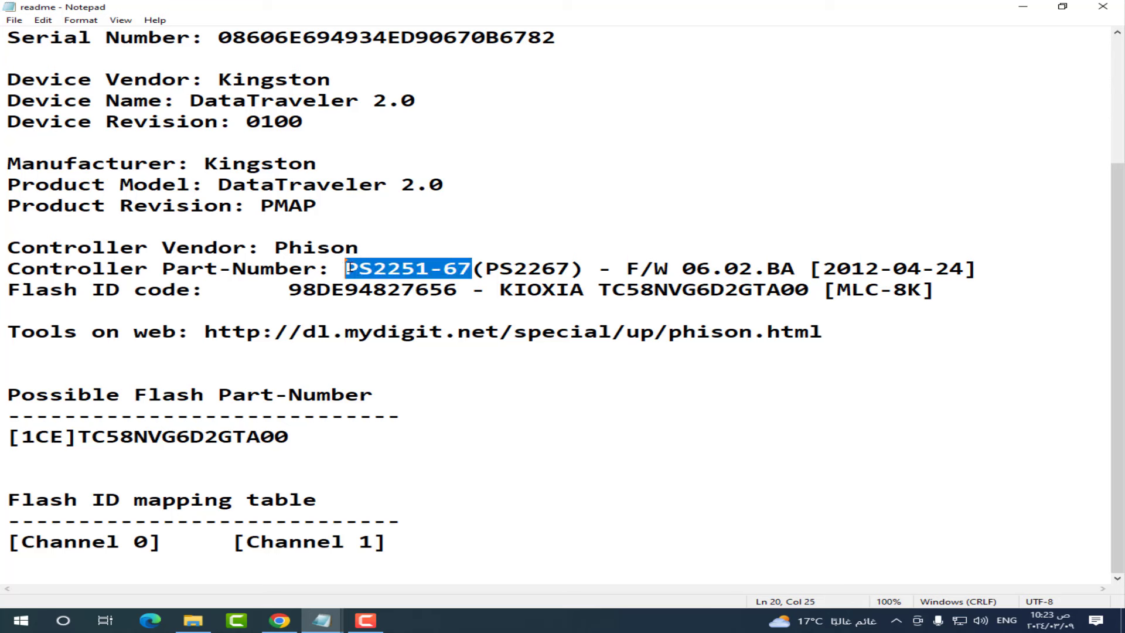
{"action": "right_click", "coordinate": [403, 269]}
{"action": "left_click", "coordinate": [443, 311]}
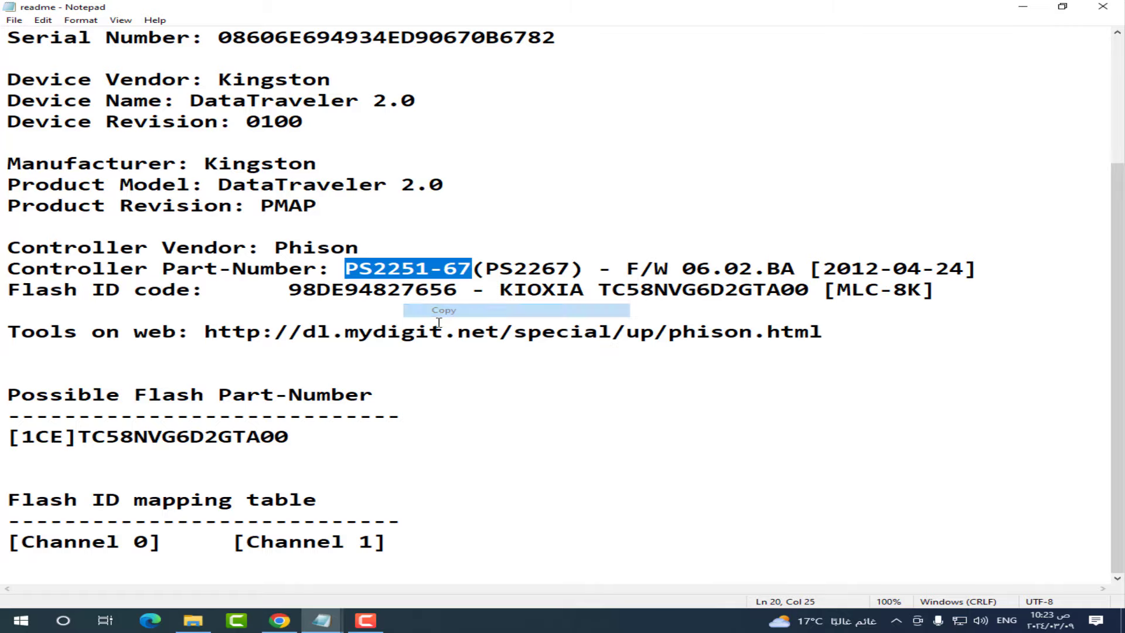
- Switch to Chrome and search the USBDev site for PS2251-67
{"action": "left_click", "coordinate": [279, 620]}
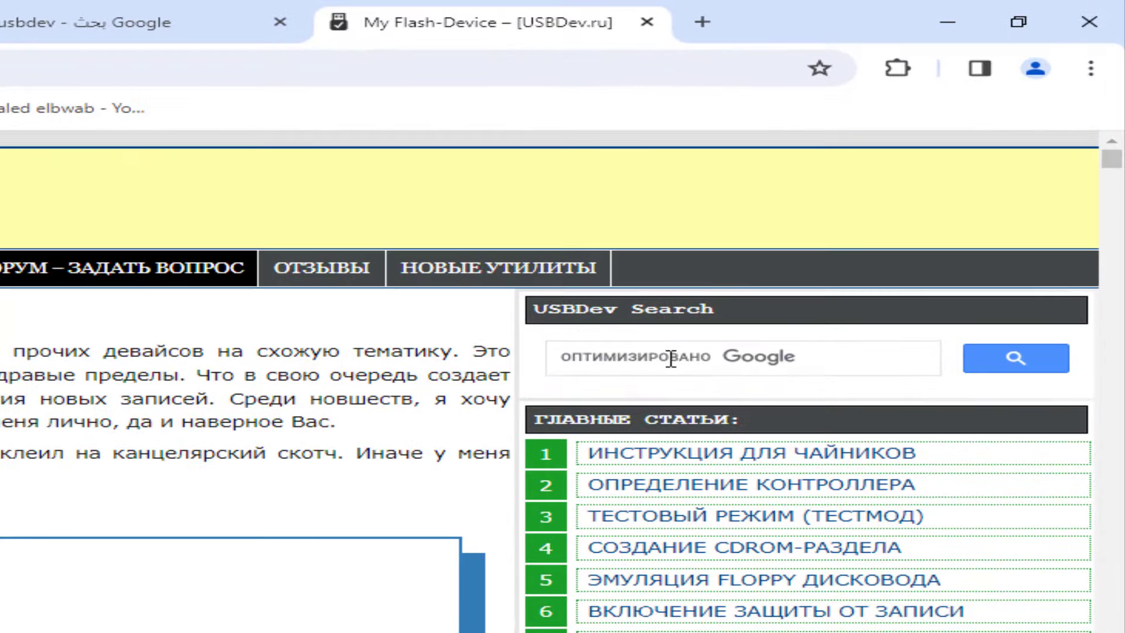
{"action": "right_click", "coordinate": [747, 298]}
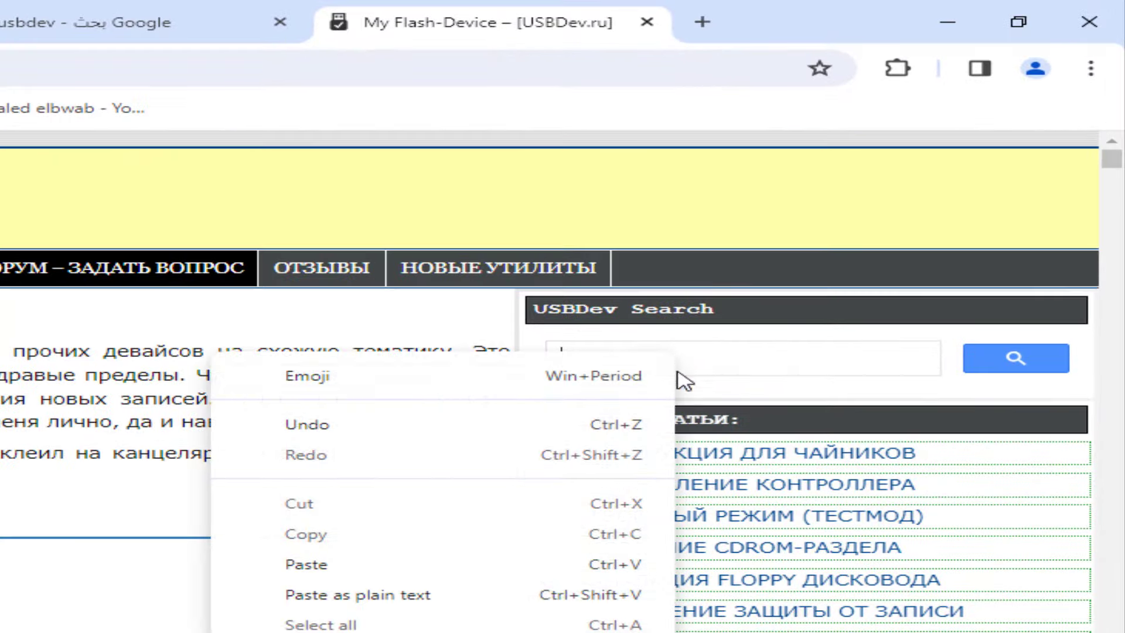
{"action": "left_click", "coordinate": [394, 565]}
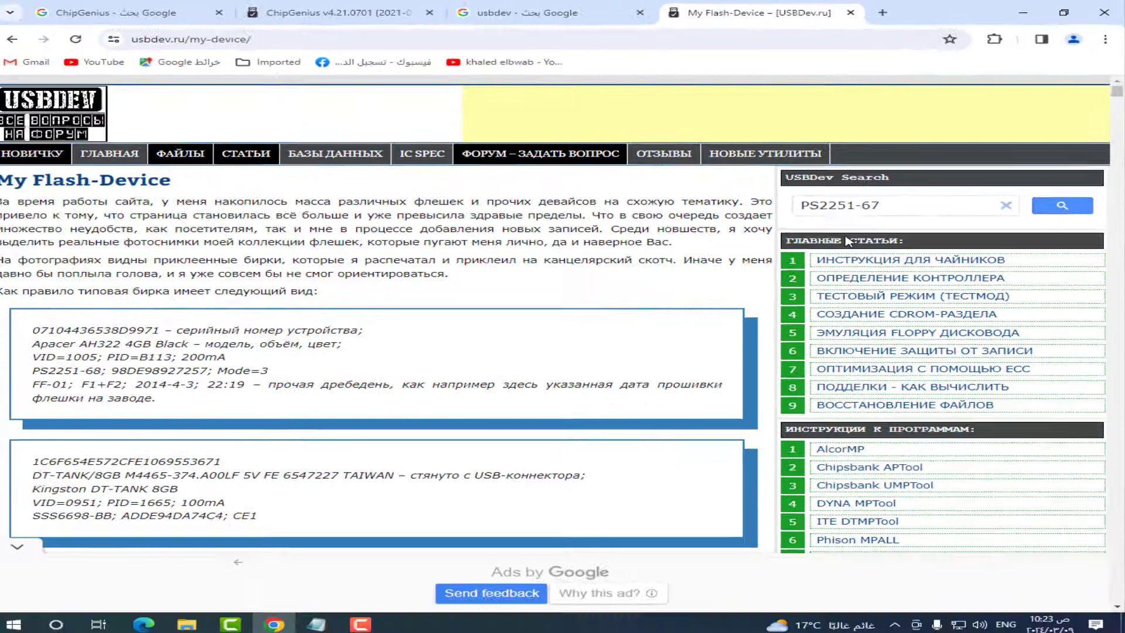
{"action": "left_click", "coordinate": [1028, 370]}
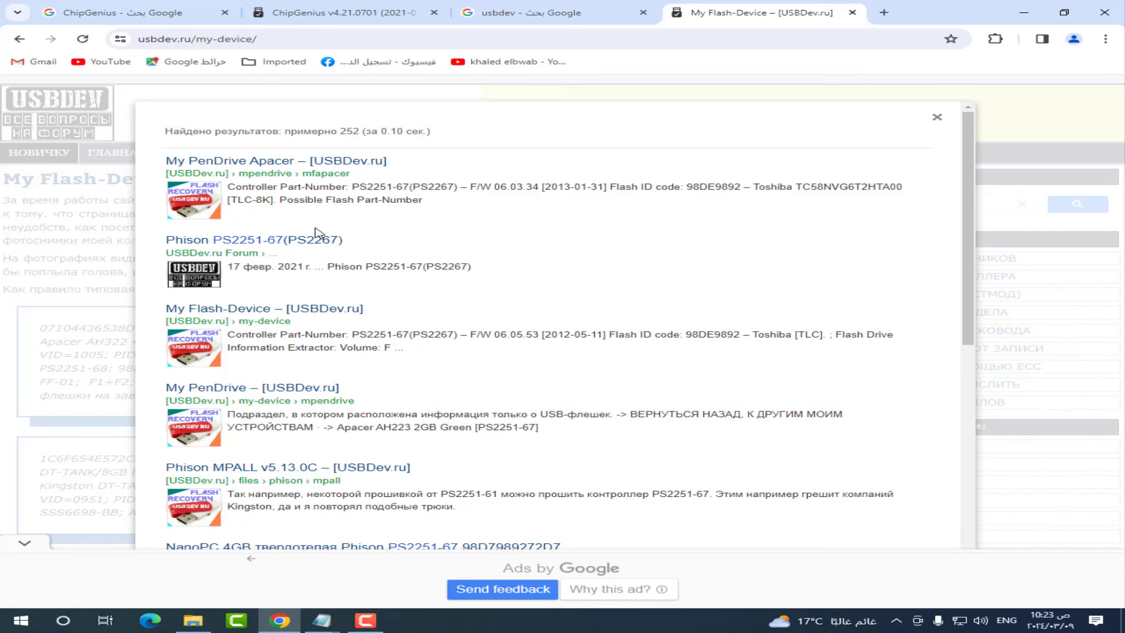
- Open the Phison MPALL v5.13.0C search result, look through its download list, and return to the readme file
{"action": "scroll", "coordinate": [375, 386], "scroll_direction": "down", "scroll_amount": 1}
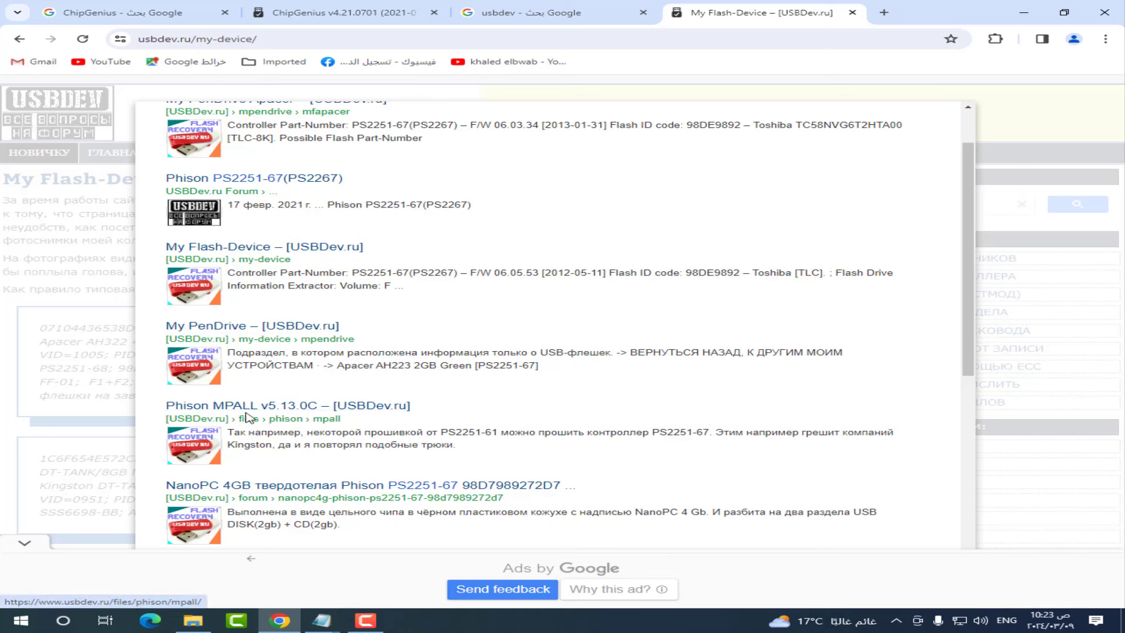
{"action": "left_click", "coordinate": [300, 410]}
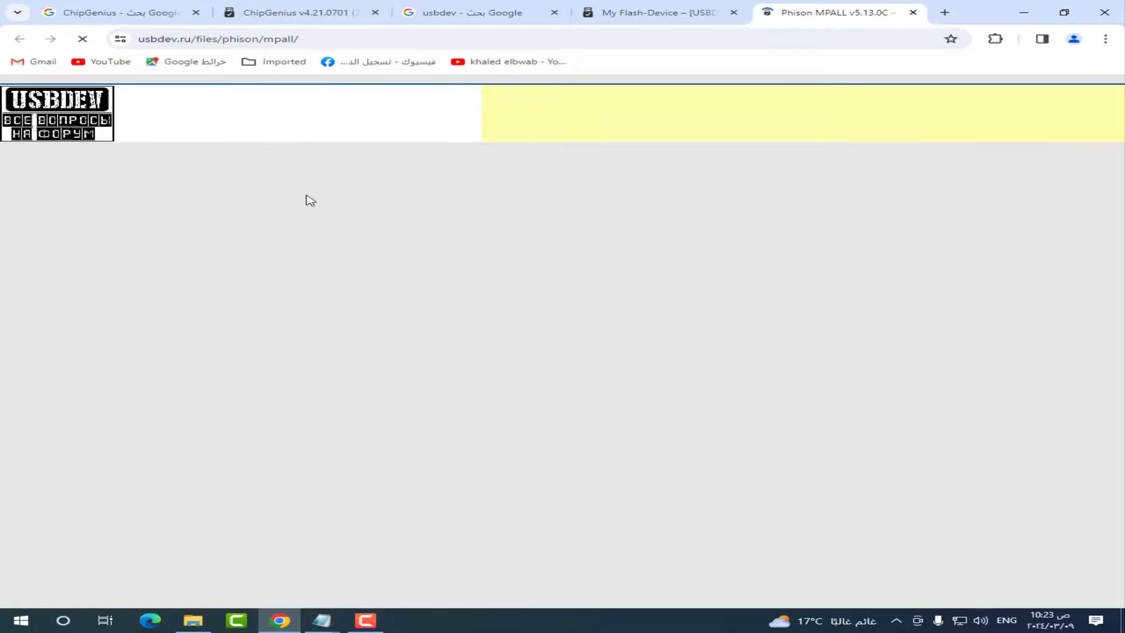
{"action": "scroll", "coordinate": [315, 268], "scroll_direction": "down", "scroll_amount": 12}
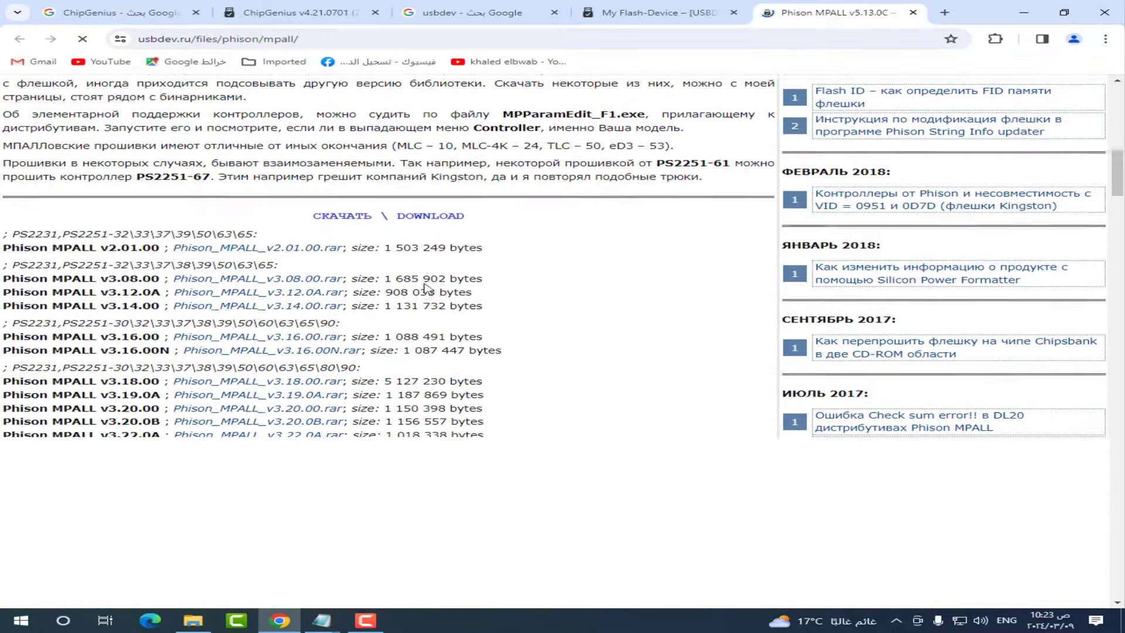
{"action": "scroll", "coordinate": [427, 288], "scroll_direction": "down", "scroll_amount": 10}
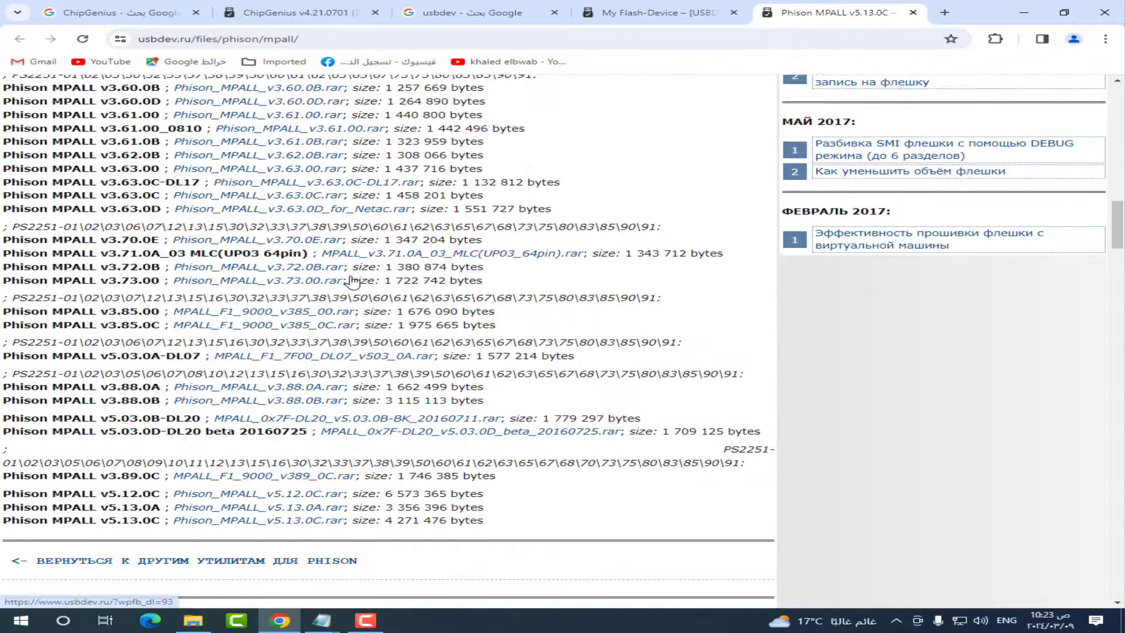
{"action": "scroll", "coordinate": [353, 282], "scroll_direction": "down", "scroll_amount": 2}
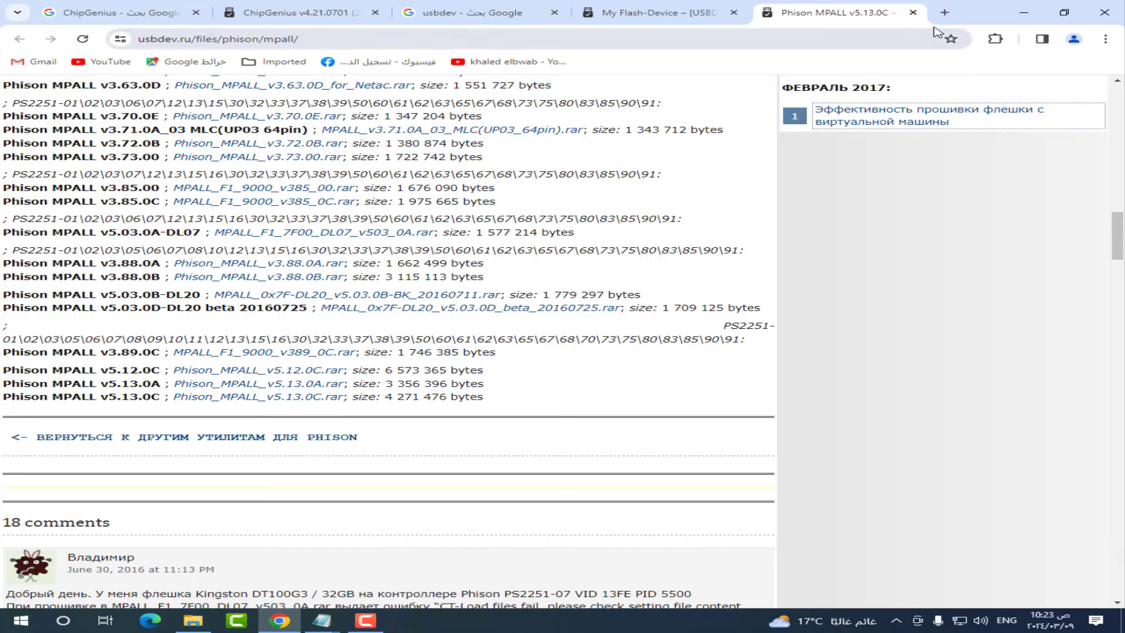
{"action": "left_click", "coordinate": [1023, 13]}
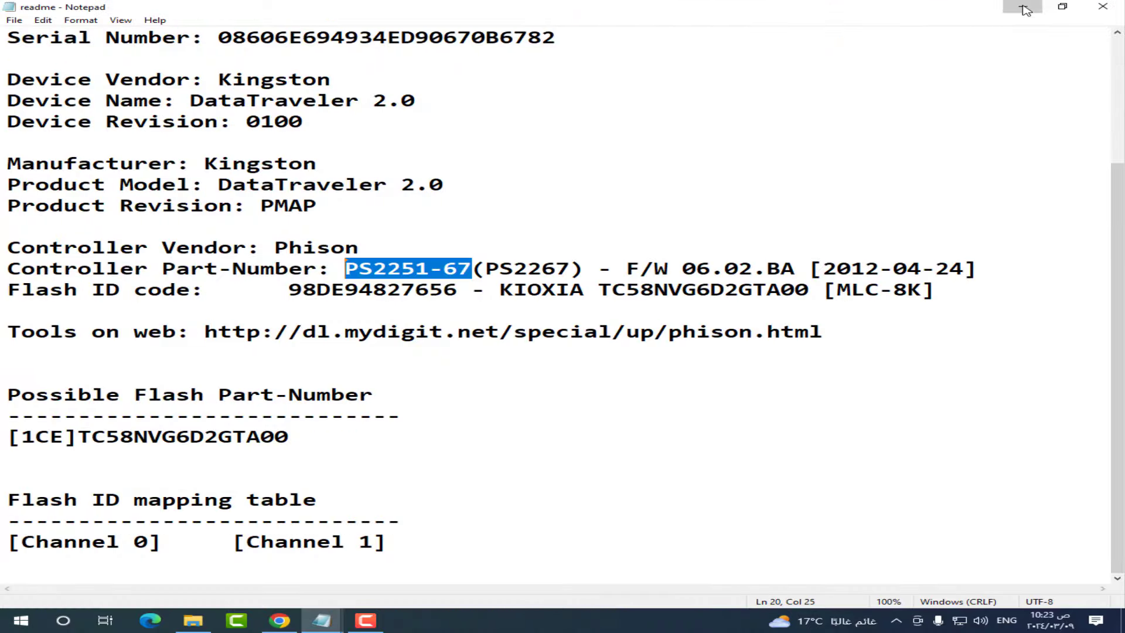
- Open the Phison MPALL v5.13.0C folder from the desktop and run MPALL_F1_9000_v513_0C as administrator
{"action": "left_click", "coordinate": [1024, 7]}
{"action": "left_click", "coordinate": [437, 343]}
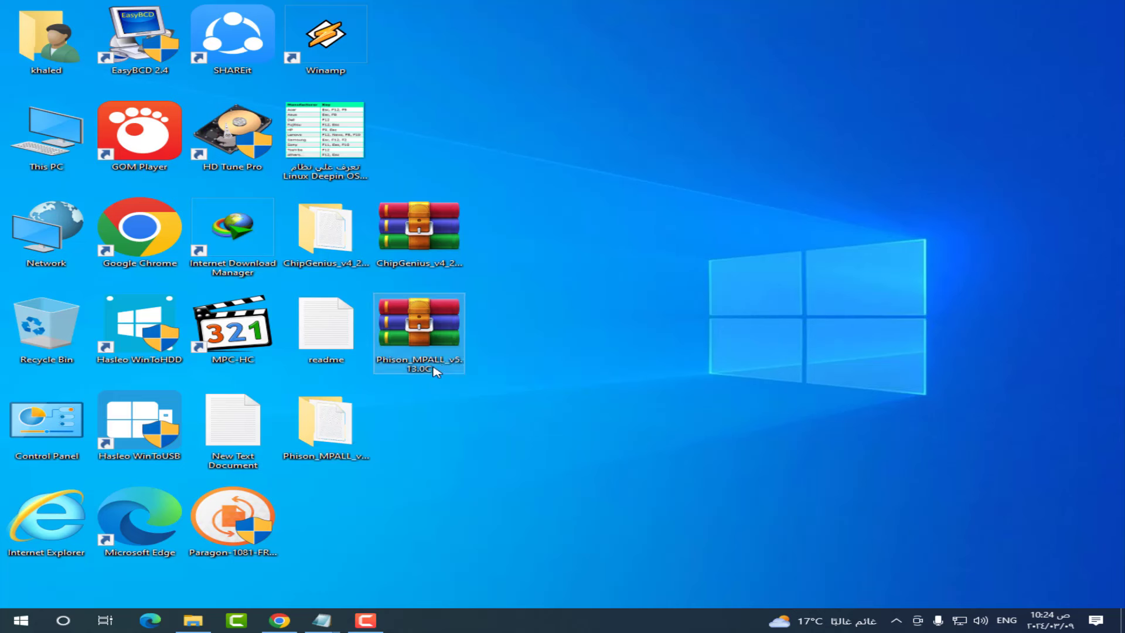
{"action": "double_click", "coordinate": [327, 441]}
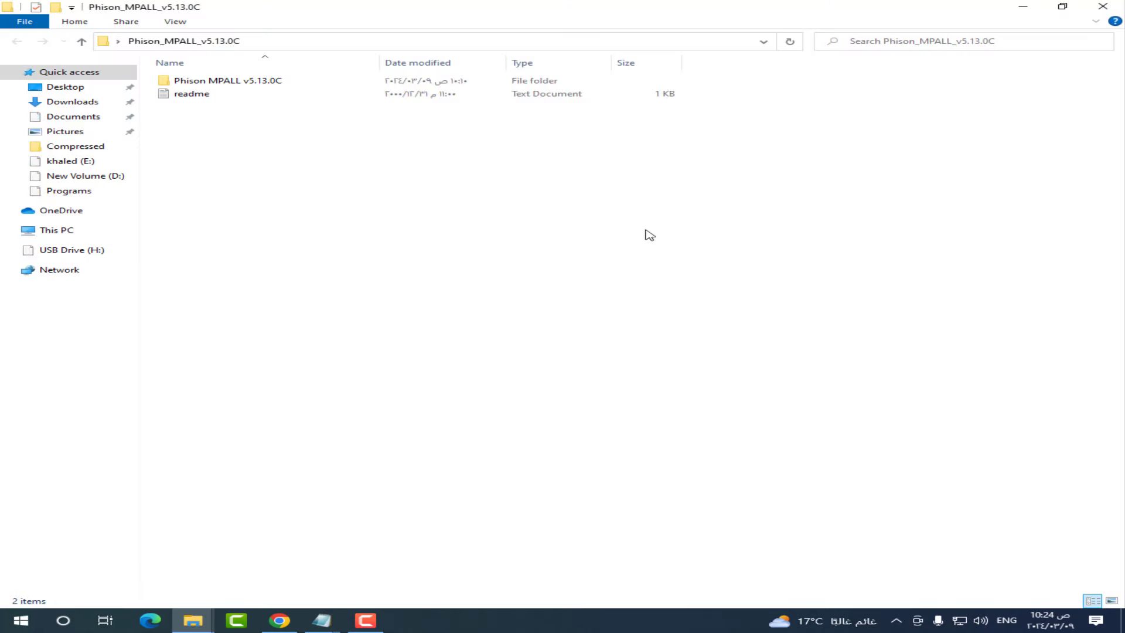
{"action": "double_click", "coordinate": [236, 85]}
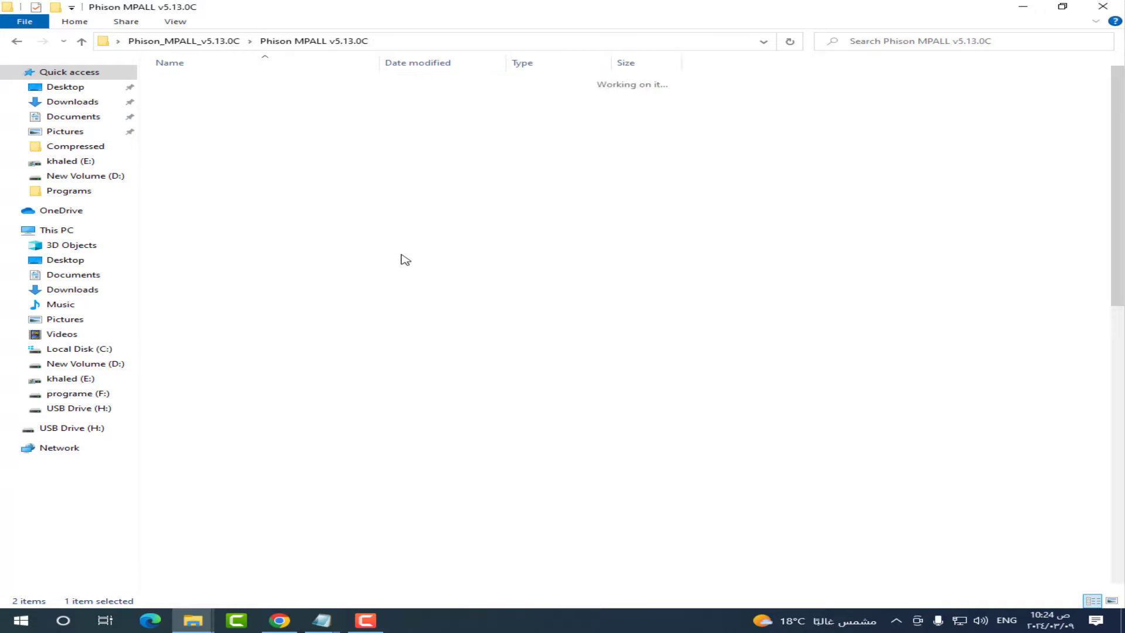
{"action": "scroll", "coordinate": [1085, 178], "scroll_direction": "down", "scroll_amount": 1}
{"action": "scroll", "coordinate": [410, 329], "scroll_direction": "down", "scroll_amount": 15}
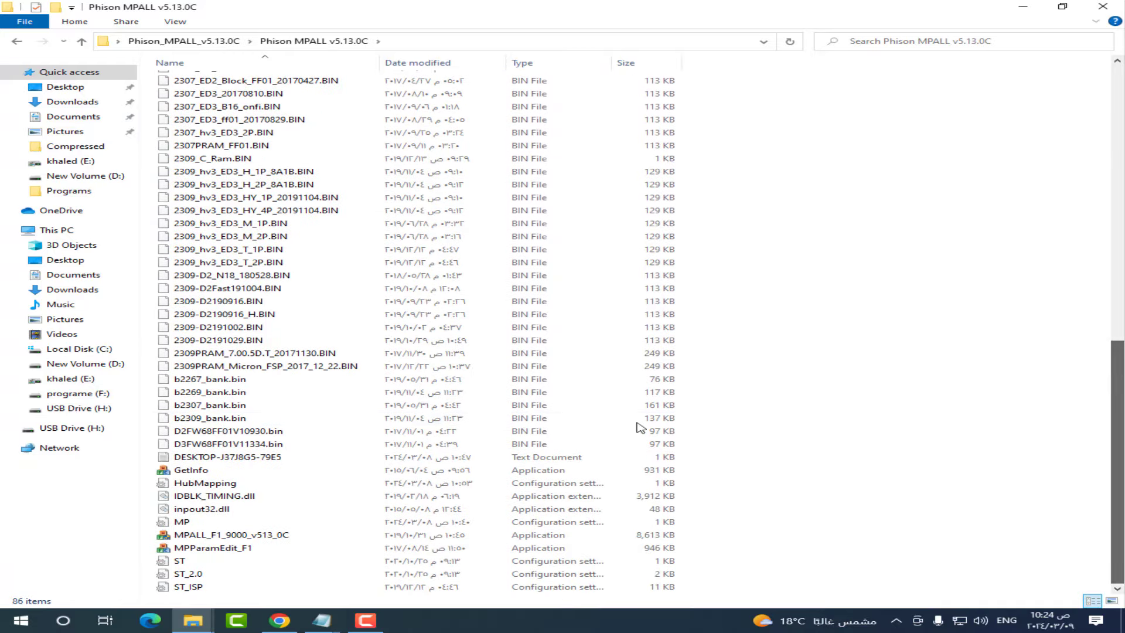
{"action": "right_click", "coordinate": [217, 539]}
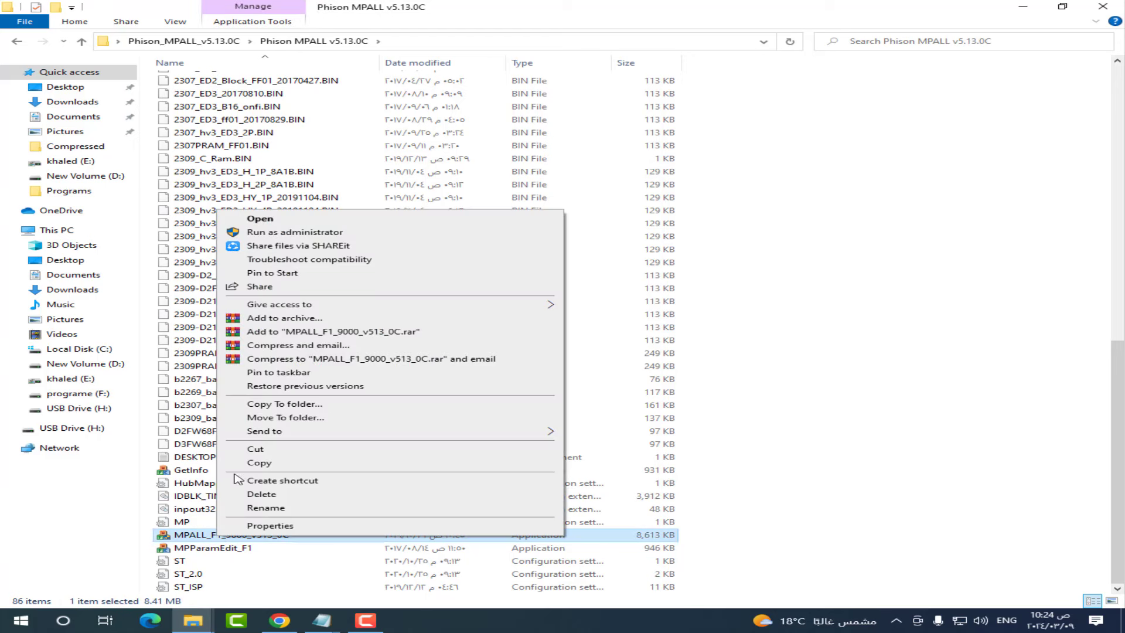
{"action": "left_click", "coordinate": [292, 232]}
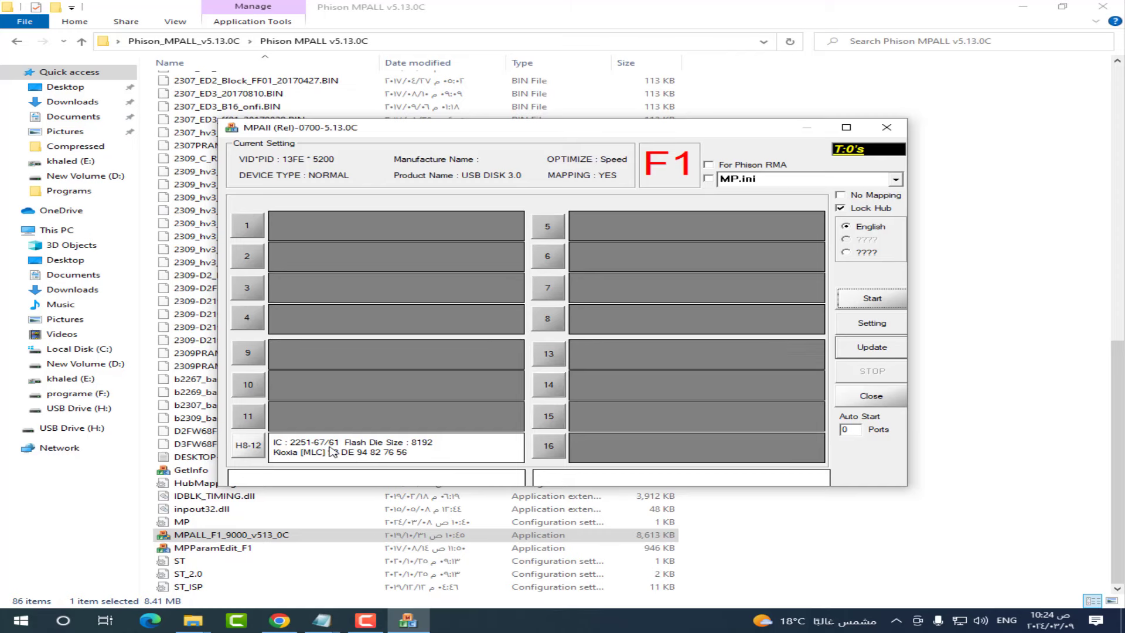
- Compare the controller shown in MPALL with the part number in the readme report, and return to MPALL
{"action": "mouse_move", "coordinate": [322, 620]}
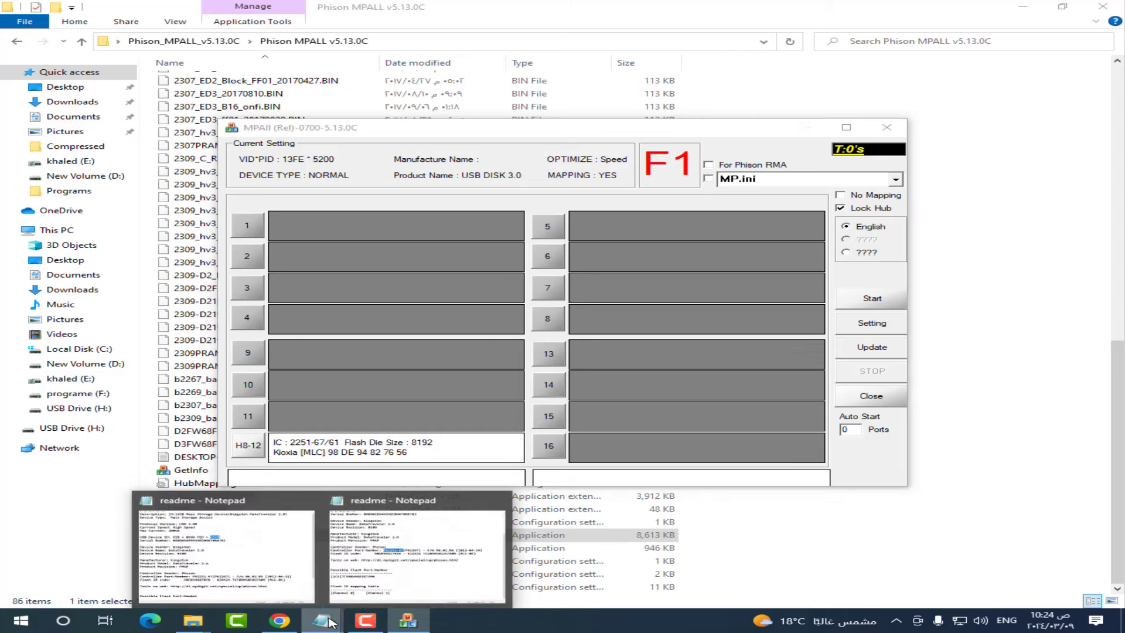
{"action": "left_click", "coordinate": [392, 563]}
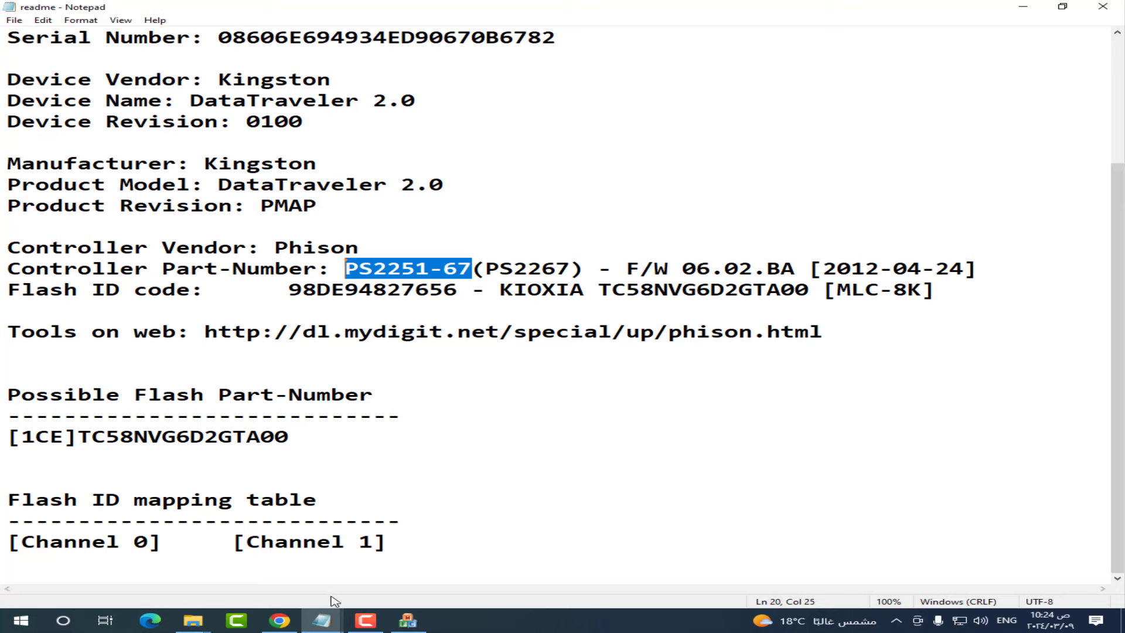
{"action": "left_click", "coordinate": [418, 627]}
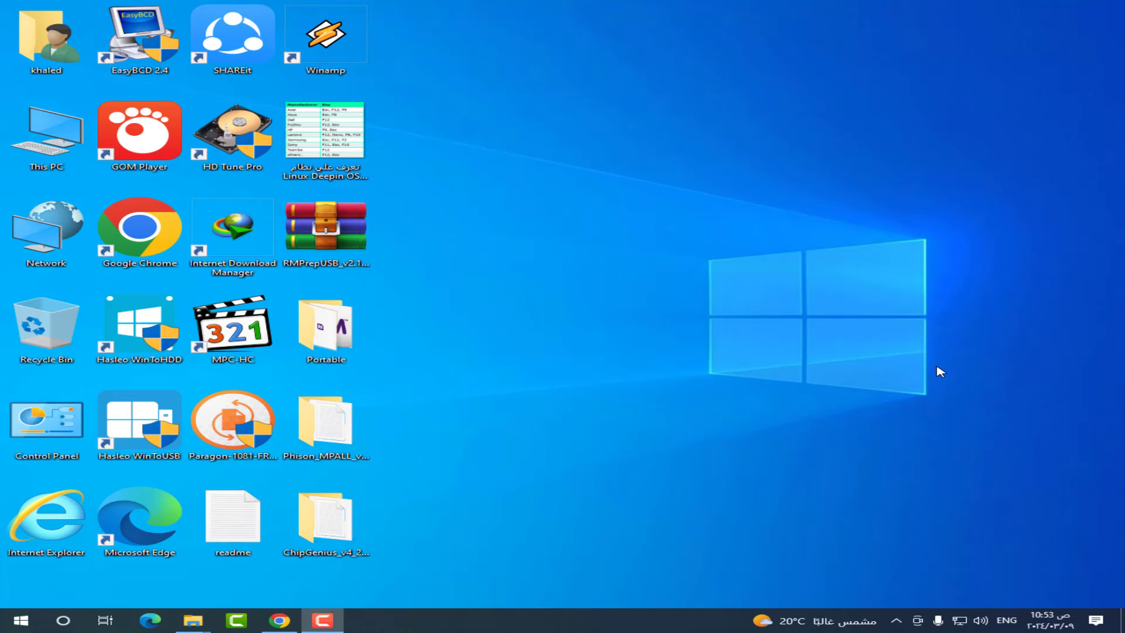
- Try to quick-format USB Drive (G:) as FAT32 with 16-kilobyte allocation units and the label KINGSTON, and close the format dialog
{"action": "double_click", "coordinate": [53, 152]}
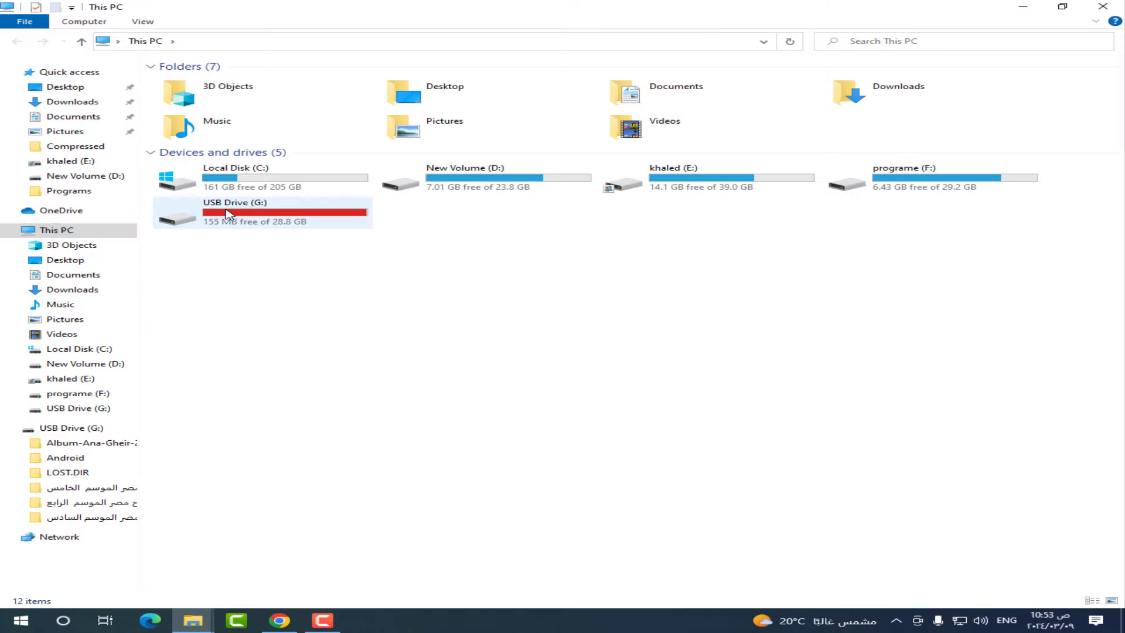
{"action": "right_click", "coordinate": [227, 209]}
{"action": "left_click", "coordinate": [291, 380]}
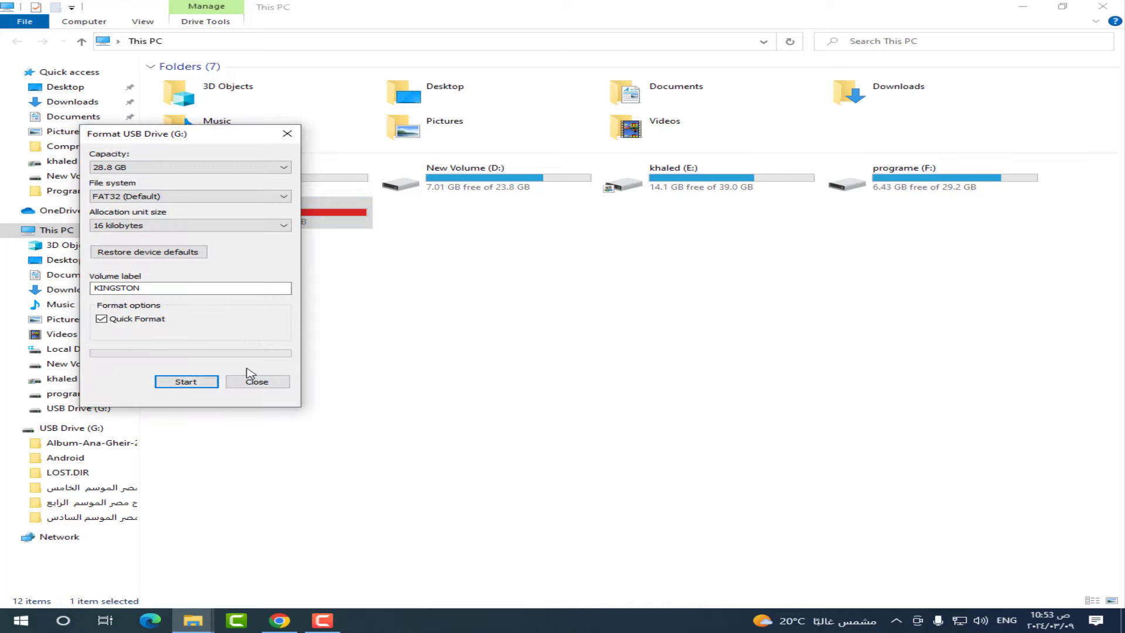
{"action": "left_click", "coordinate": [199, 382]}
{"action": "left_click", "coordinate": [599, 315]}
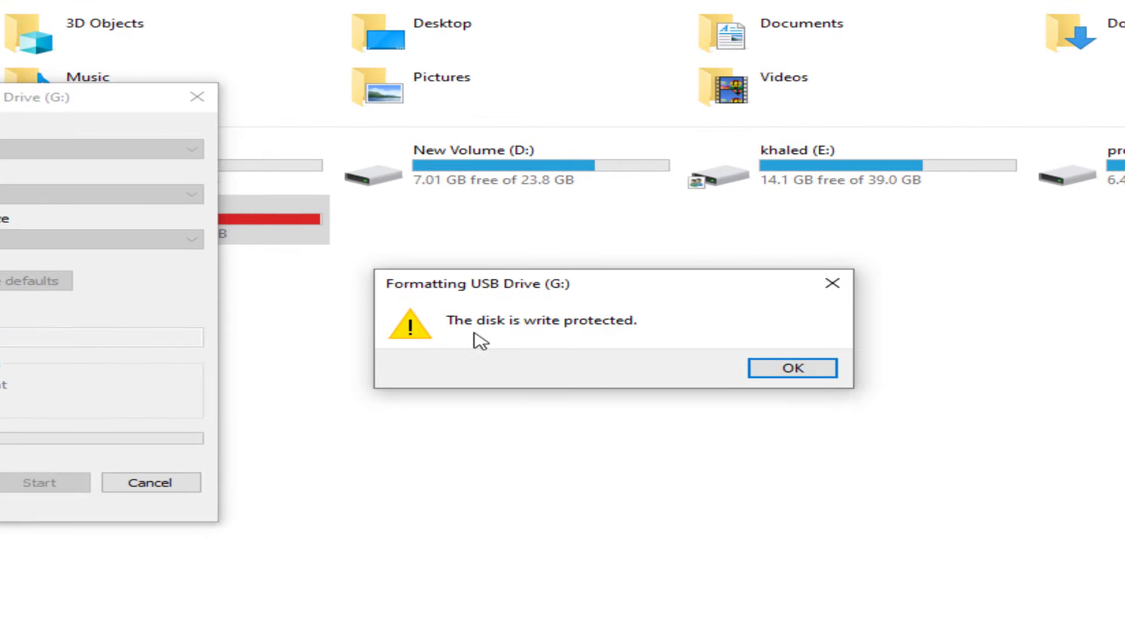
{"action": "left_click", "coordinate": [791, 369]}
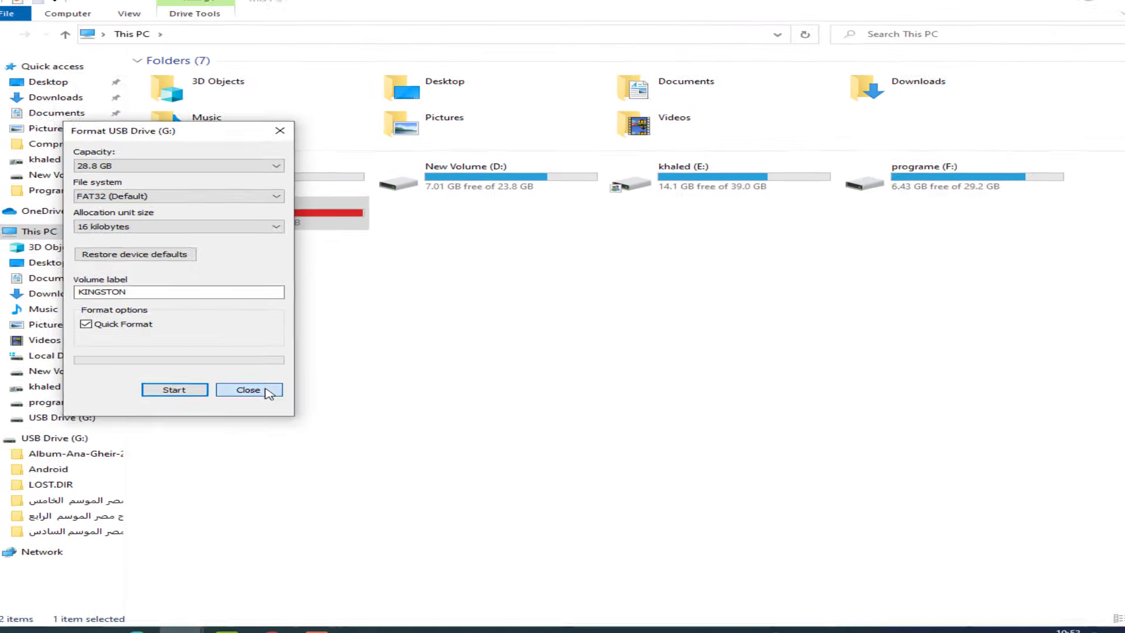
{"action": "left_click", "coordinate": [267, 390]}
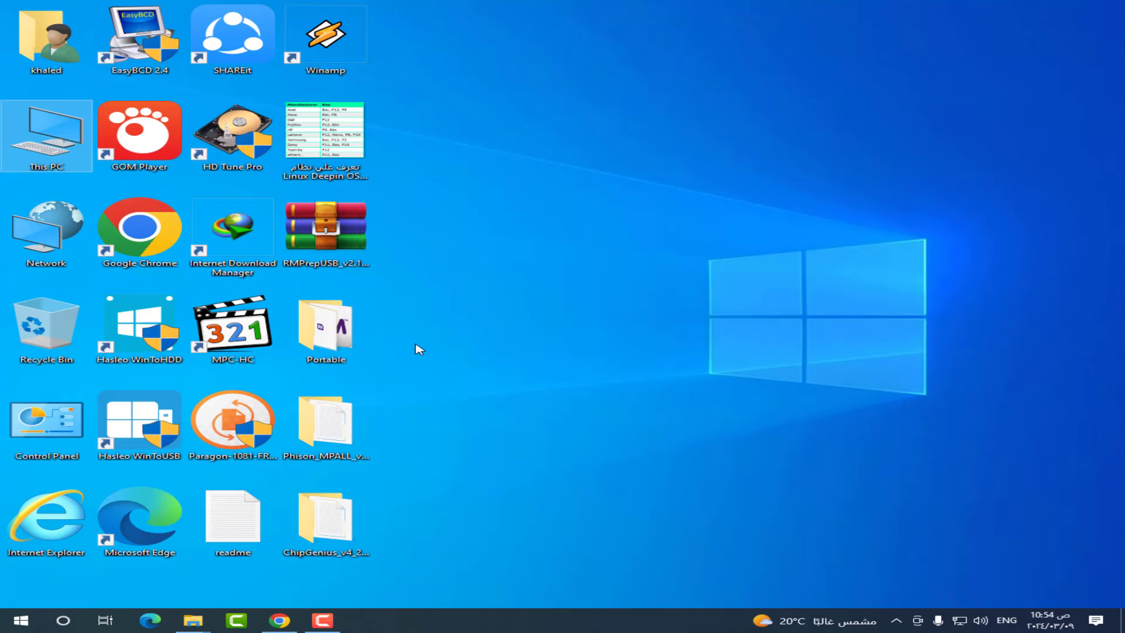
- Run RMPREPUSB as administrator from the Portable folder on the desktop
{"action": "double_click", "coordinate": [340, 350]}
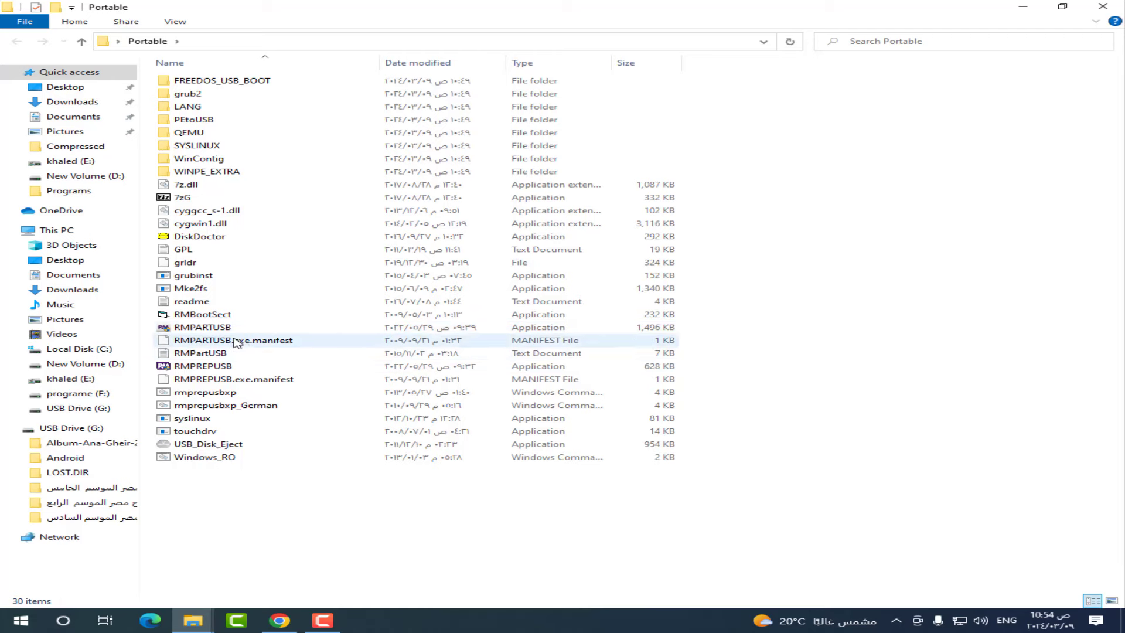
{"action": "right_click", "coordinate": [204, 367]}
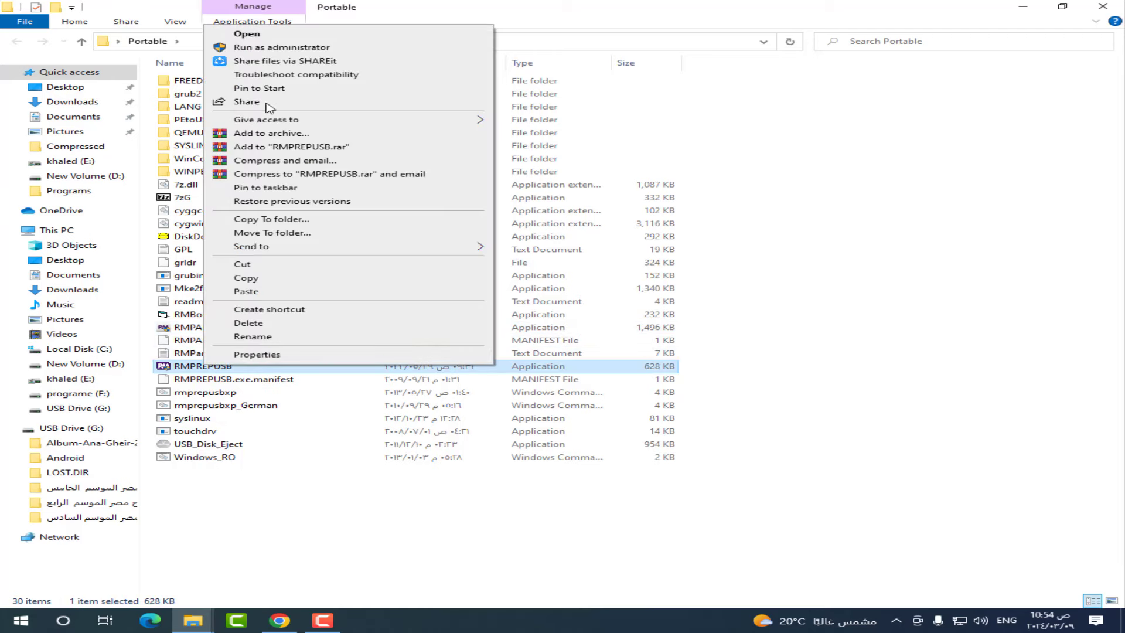
{"action": "left_click", "coordinate": [271, 50]}
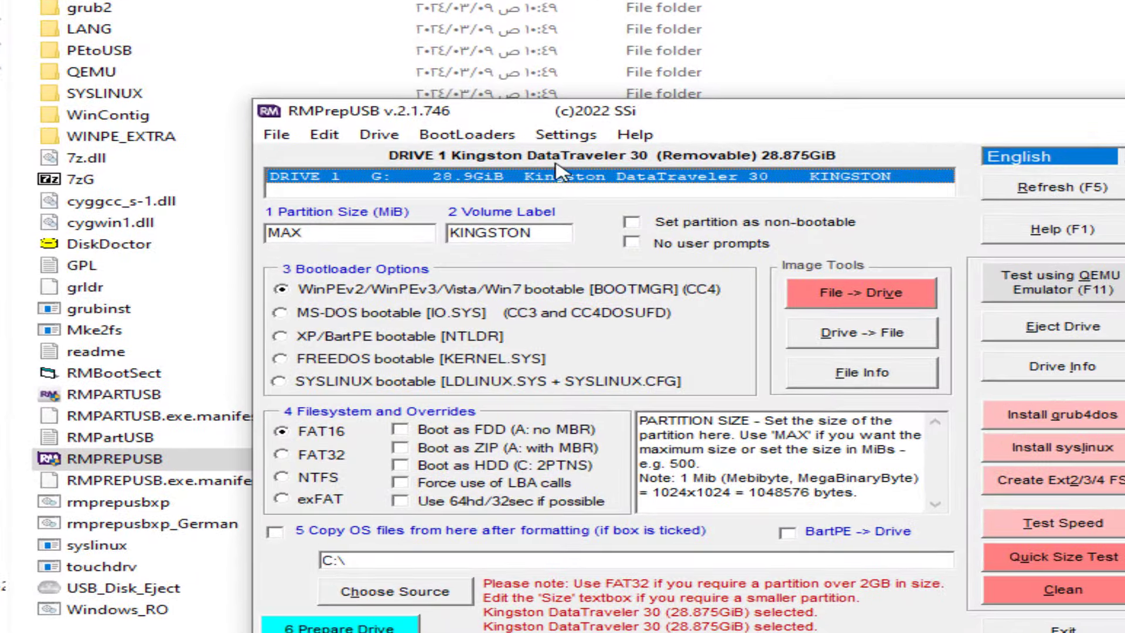
- Clear the Kingston drive's read-only status in RMPrepUSB, approve the Diskpart script for disk 1 volume G:, and close RMPrepUSB
{"action": "left_click", "coordinate": [391, 139]}
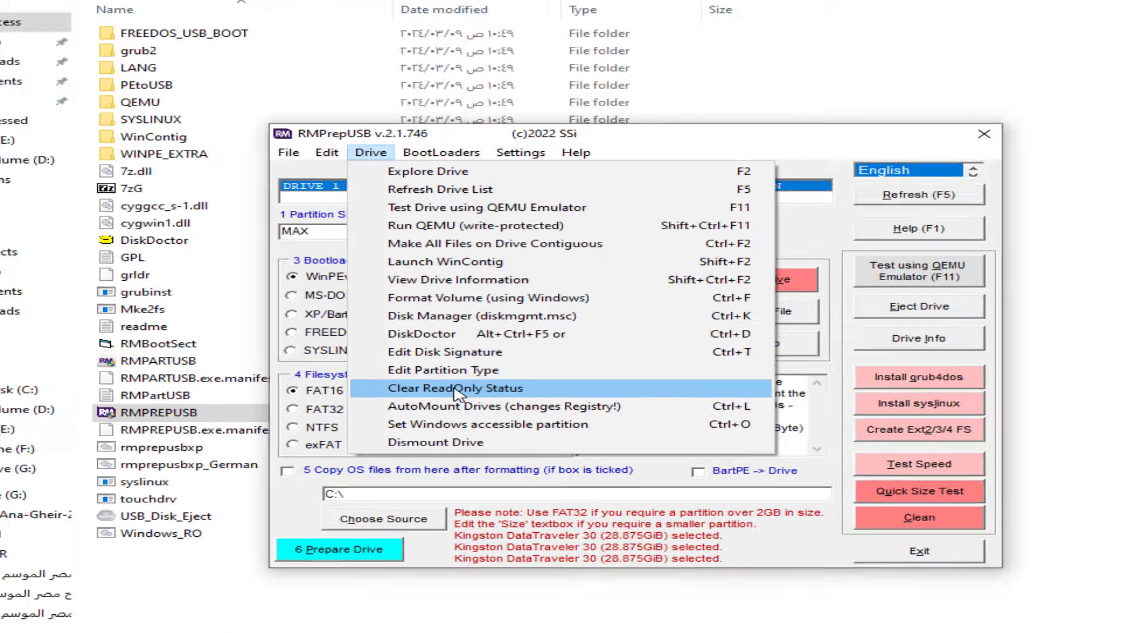
{"action": "left_click", "coordinate": [485, 435]}
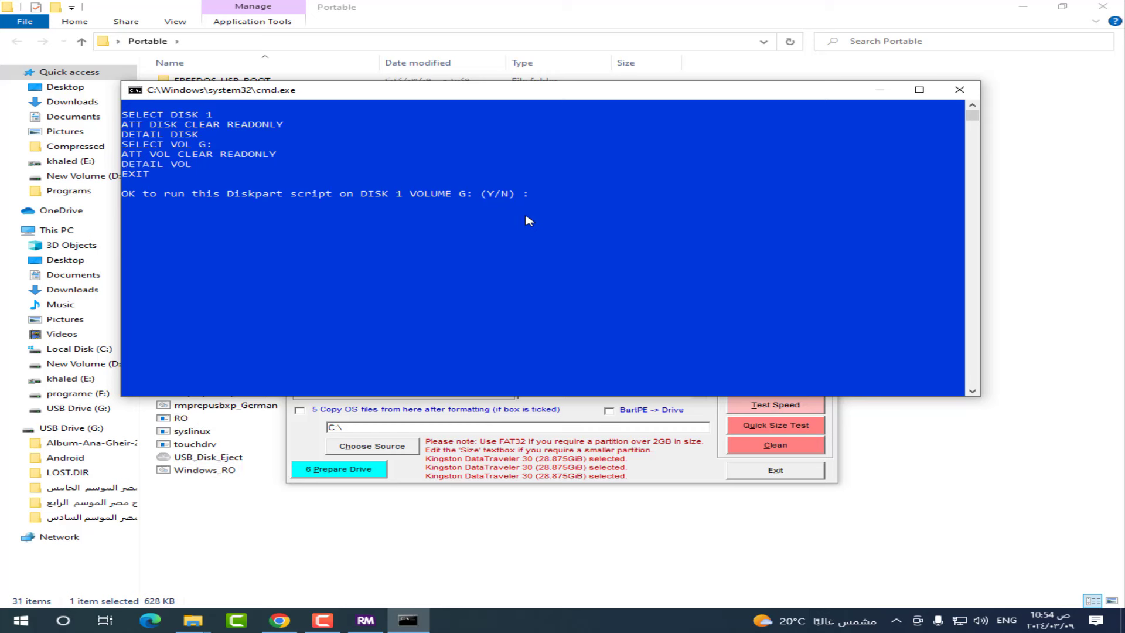
{"action": "type", "text": "y"}
{"action": "key", "text": "Return"}
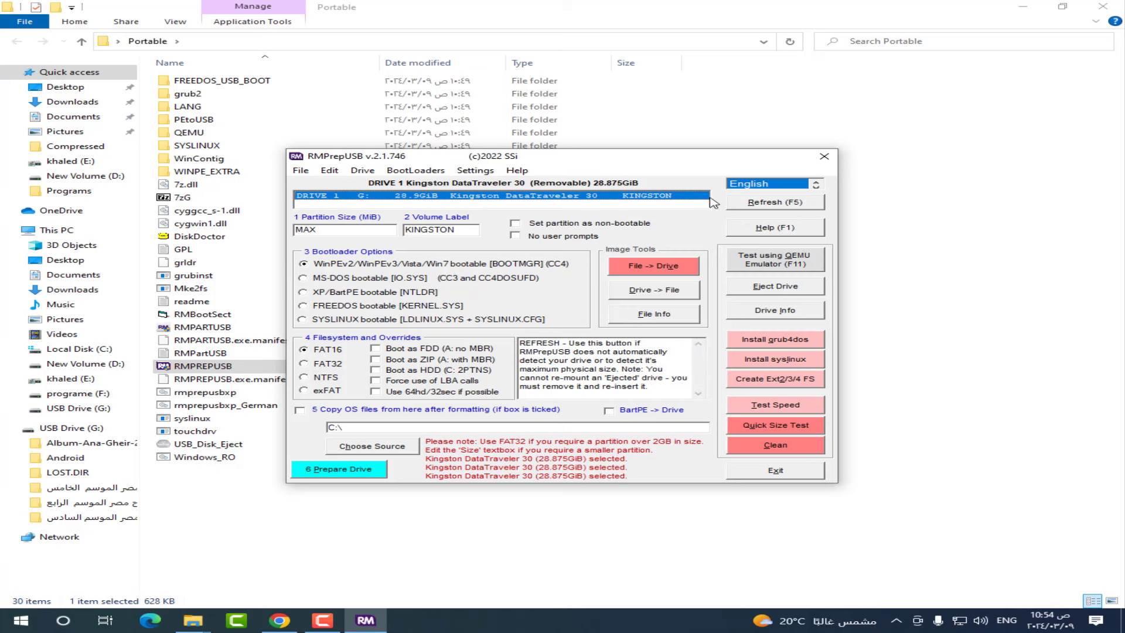
{"action": "left_click", "coordinate": [824, 159]}
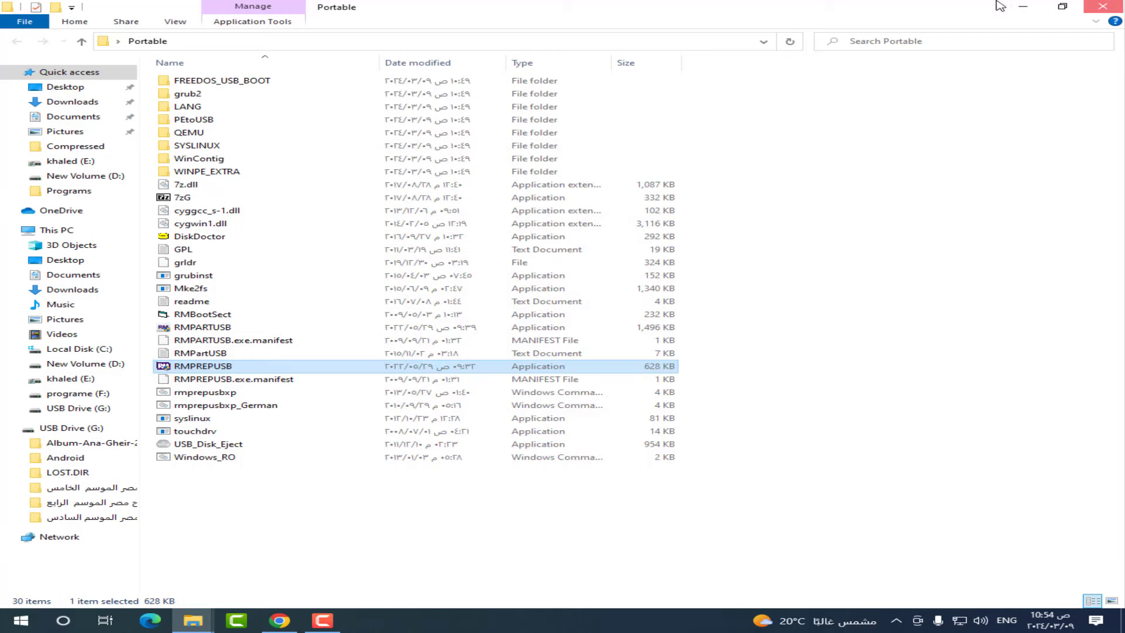
- Open This PC again and retry the FAT32 quick format of USB Drive (G:) with the default settings
{"action": "left_click", "coordinate": [1014, 7]}
{"action": "right_click", "coordinate": [37, 144]}
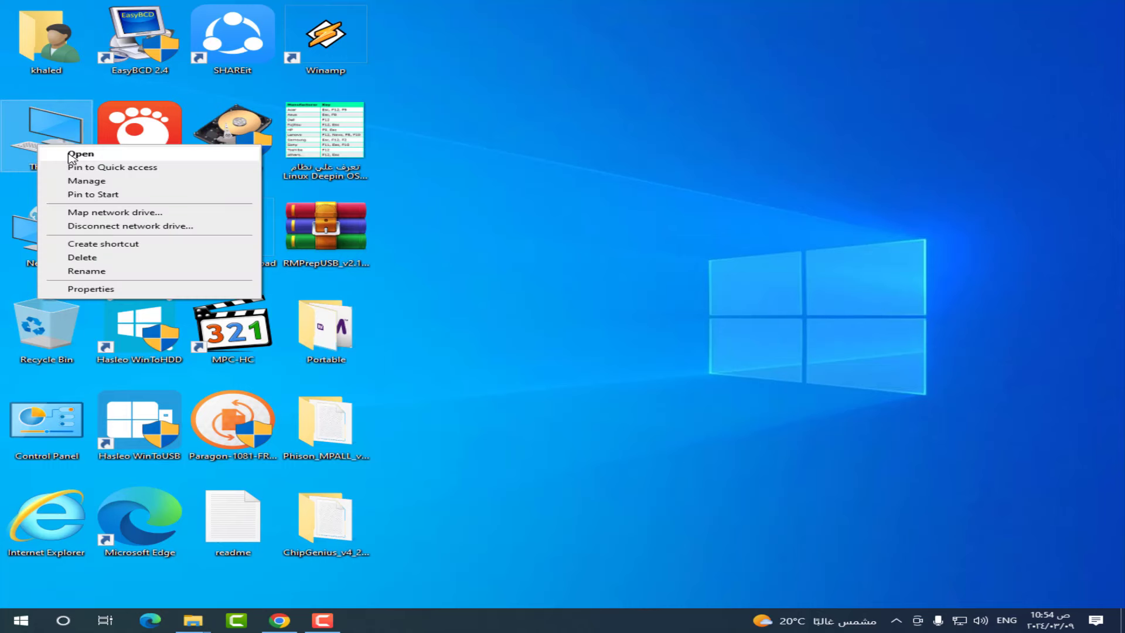
{"action": "left_click", "coordinate": [70, 154]}
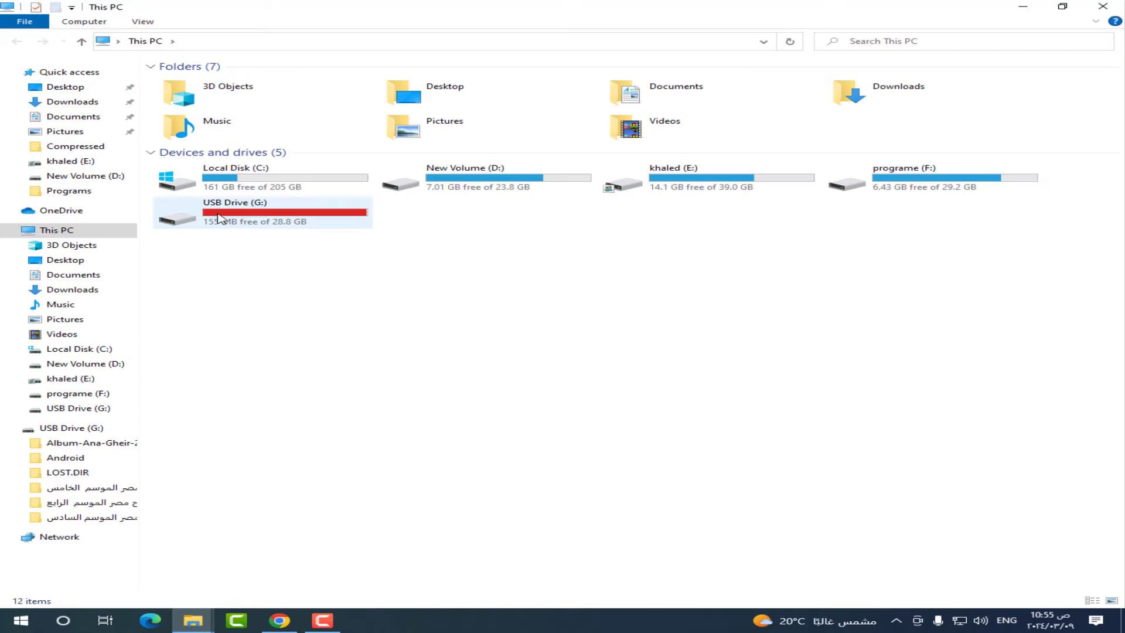
{"action": "right_click", "coordinate": [218, 215]}
{"action": "left_click", "coordinate": [297, 381]}
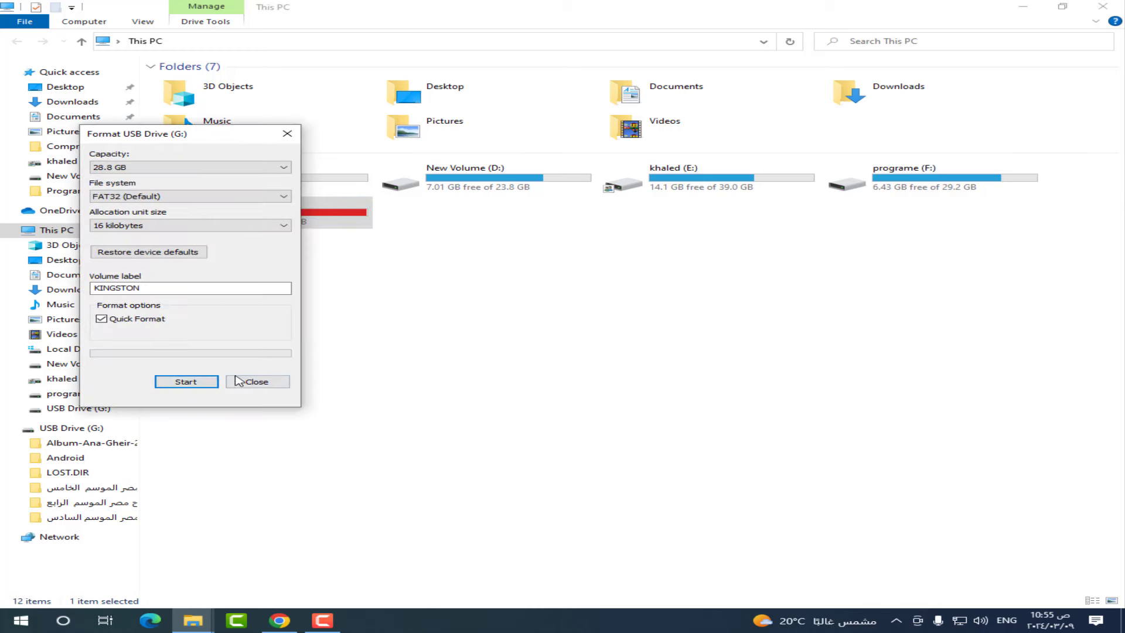
{"action": "left_click", "coordinate": [185, 382]}
{"action": "left_click", "coordinate": [593, 313]}
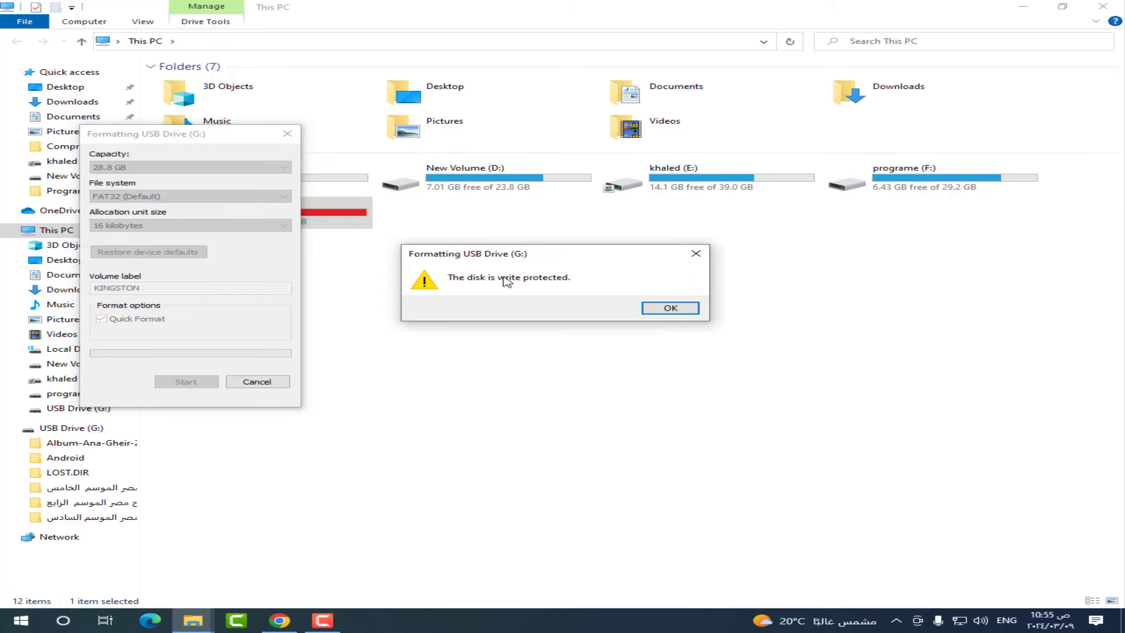